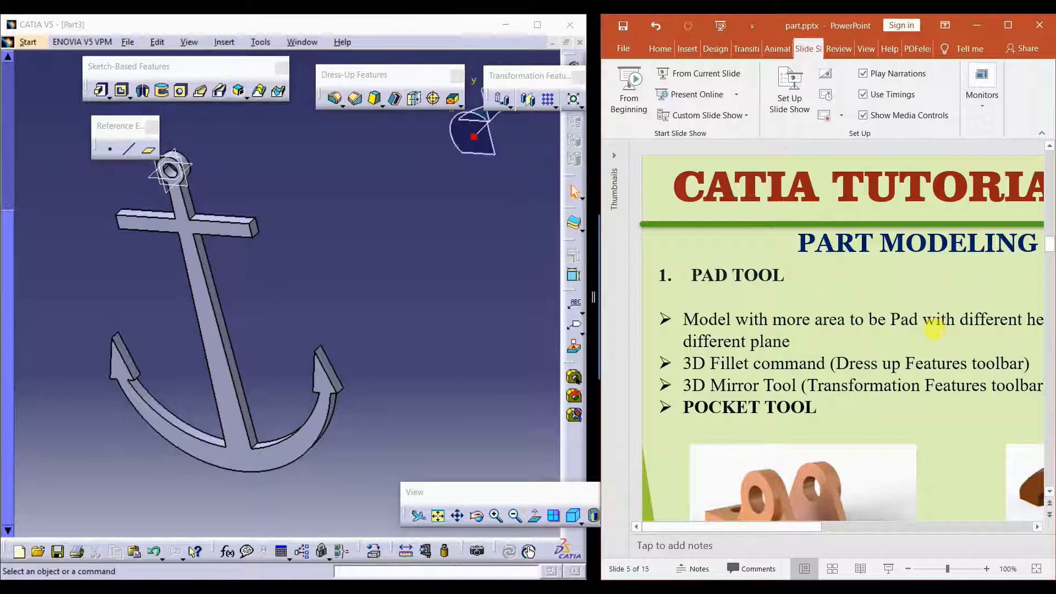
- Select the upper side face of the crossbar's arm, bring the Sketcher toolbar inside the modelling window and widen that window
middle_click_drag(226, 257, 276, 338)
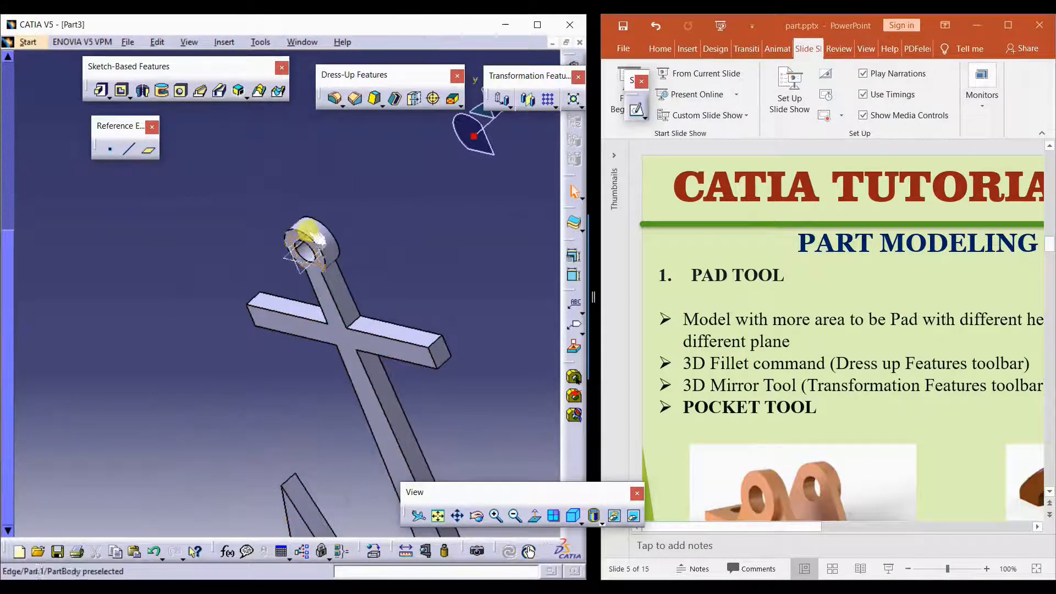
middle_click_drag(365, 306, 283, 347)
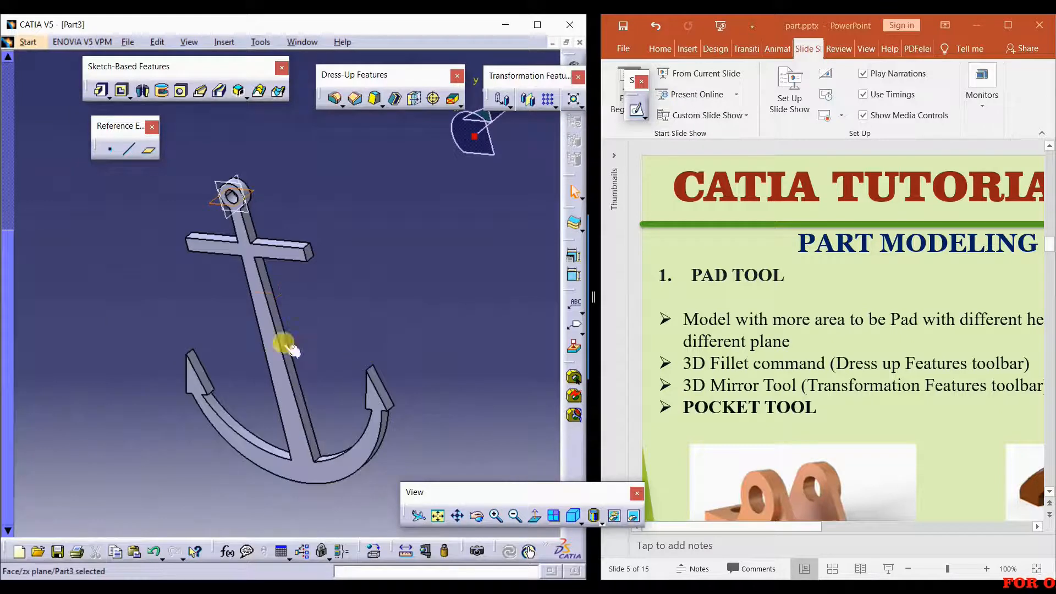
left_click(234, 239)
middle_click_drag(350, 338, 230, 251)
left_click(223, 262)
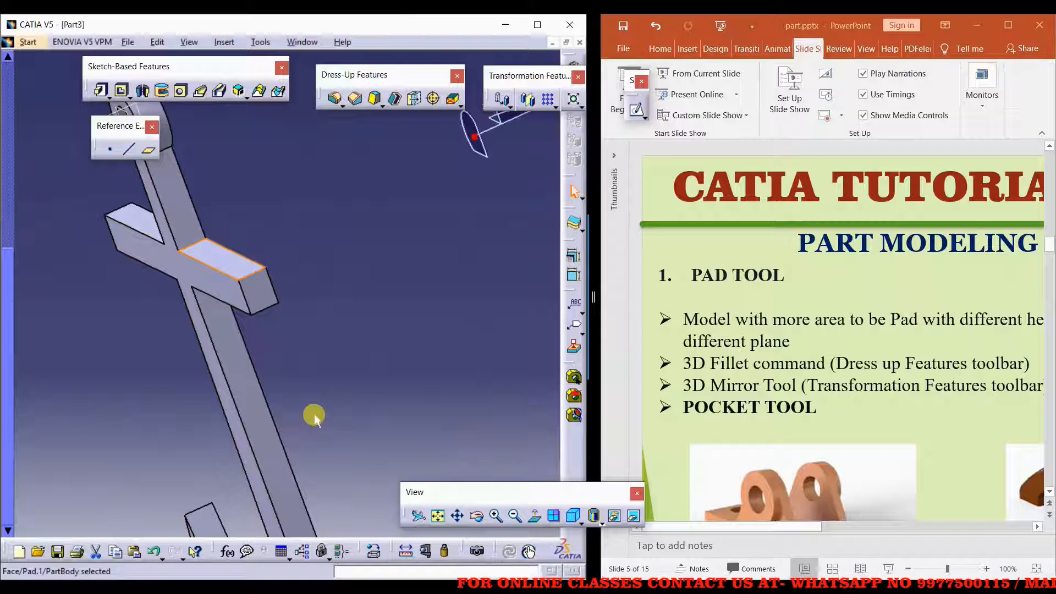
left_click(236, 263)
left_click(283, 342)
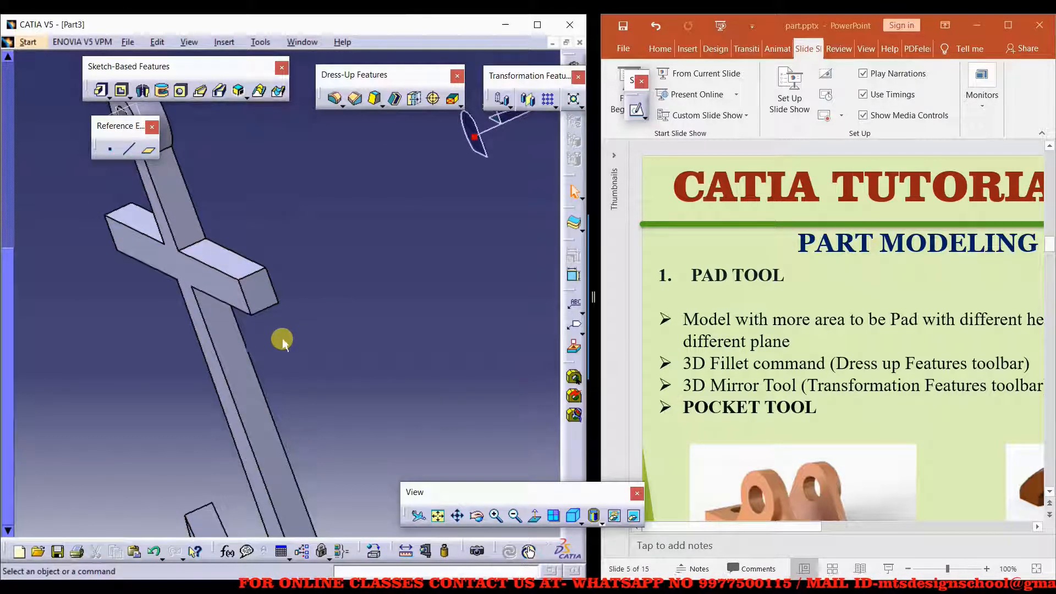
left_click(235, 282)
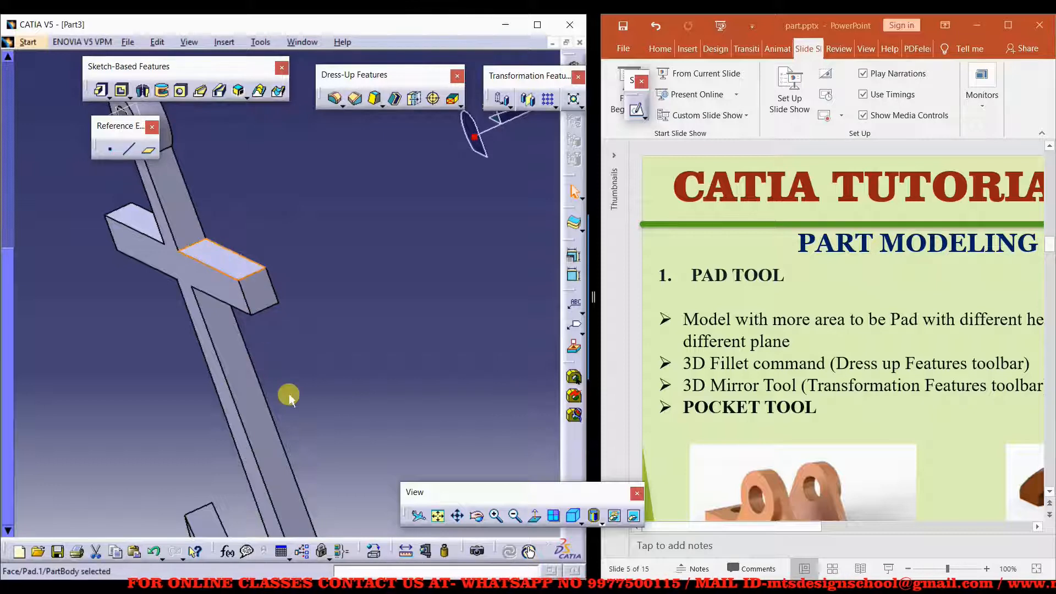
mouse_move(630, 86)
left_mouse_down()
mouse_move(483, 146)
mouse_move(494, 175)
left_mouse_up()
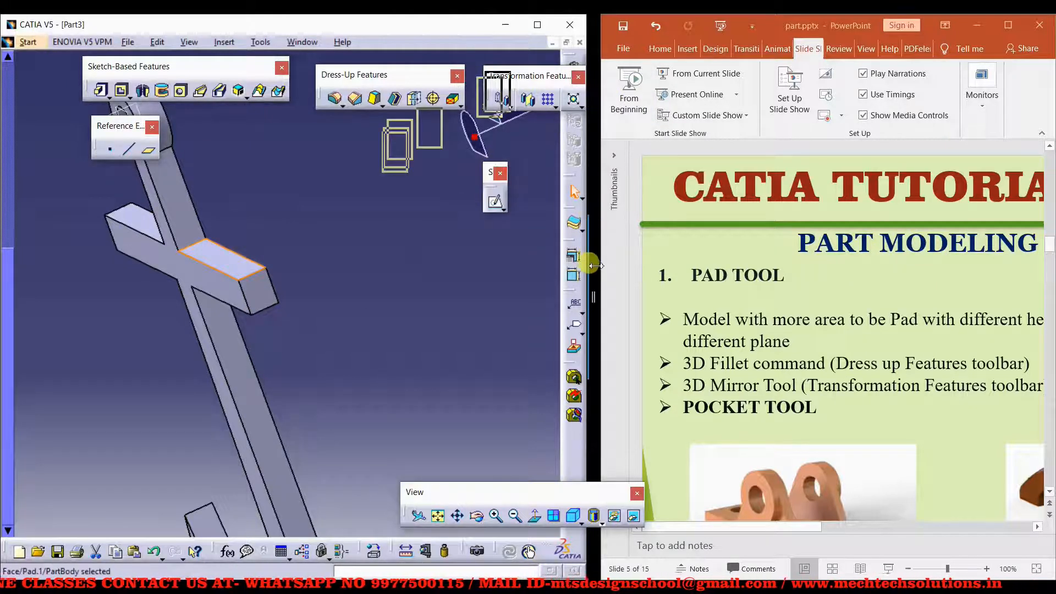
left_click_drag(592, 291, 726, 294)
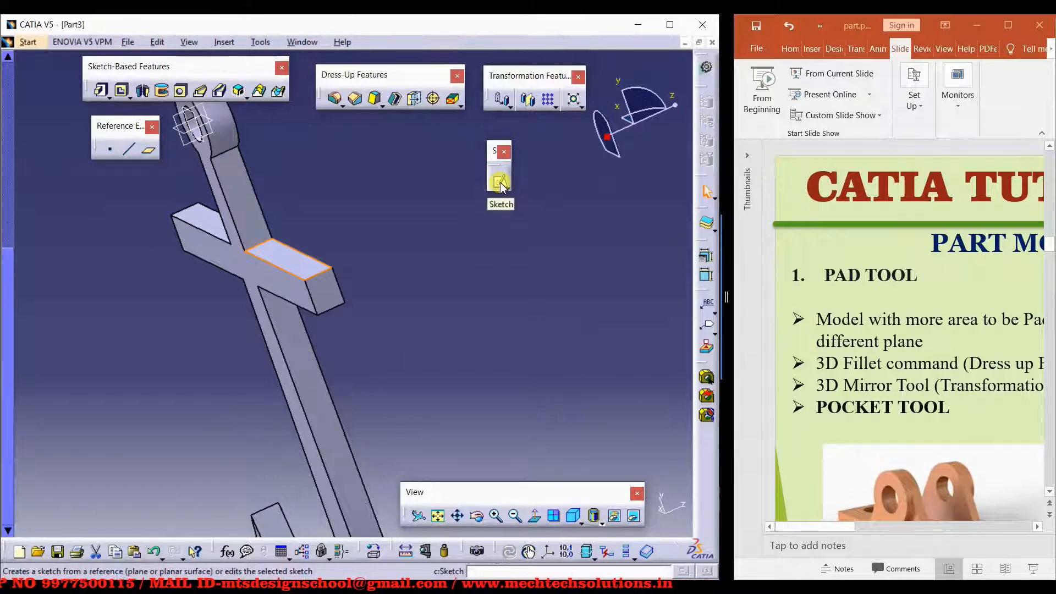
left_click(500, 183)
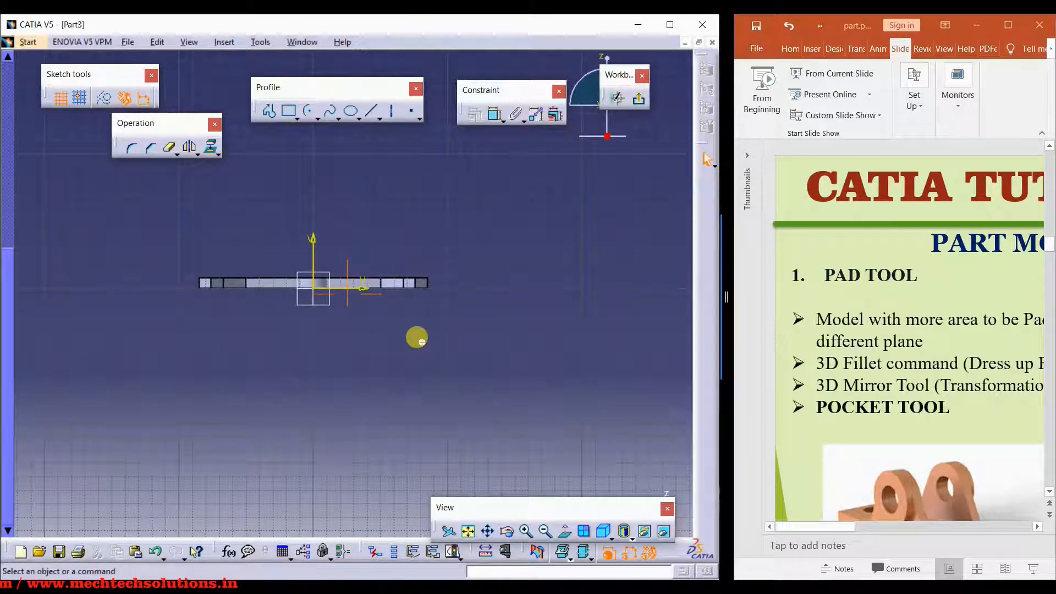
middle_click_drag(421, 342, 380, 348)
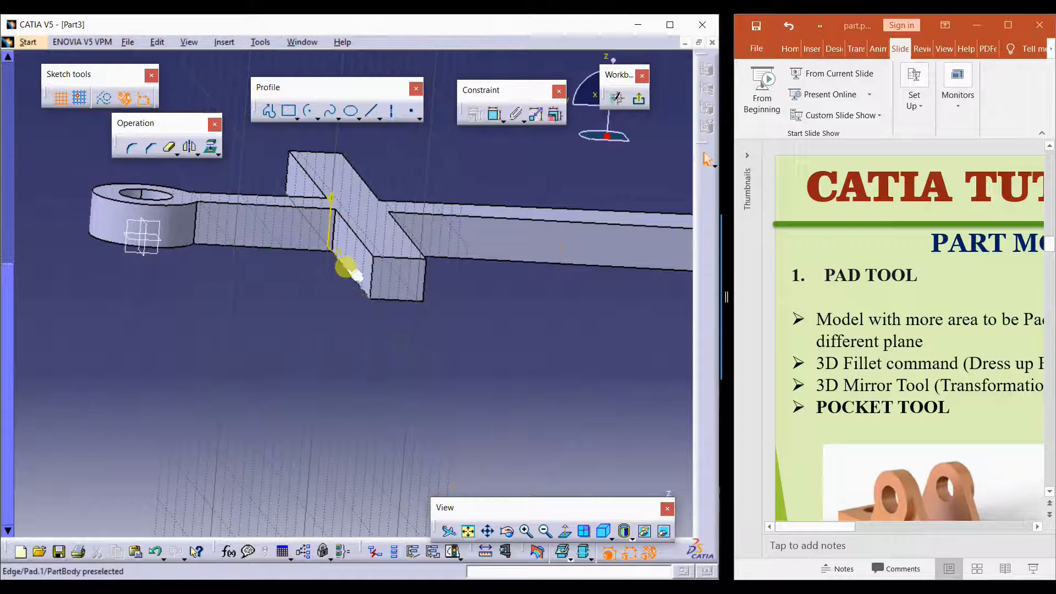
middle_click_drag(334, 294, 280, 286)
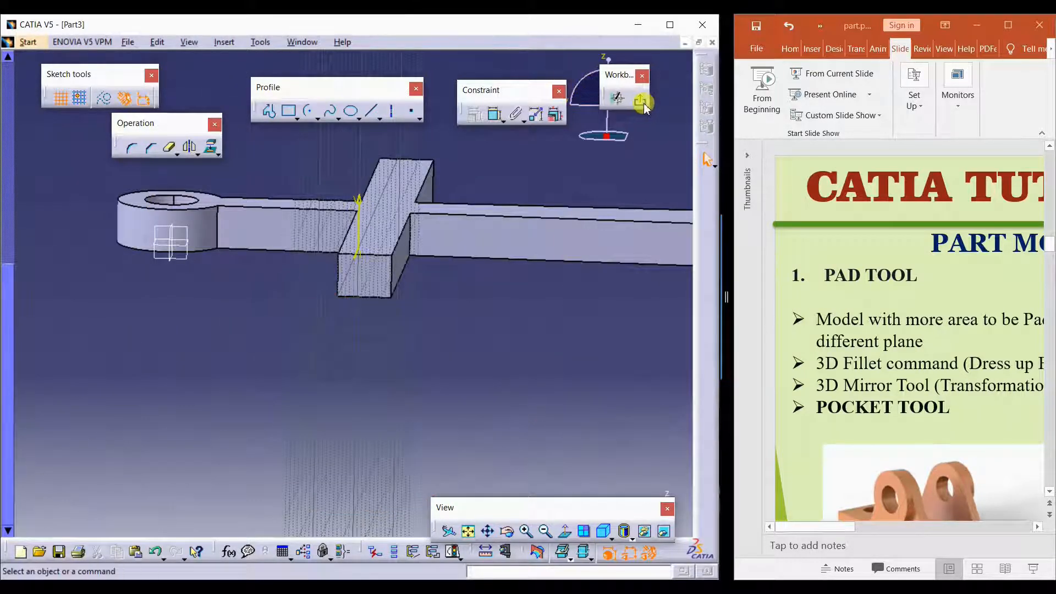
left_click(631, 96)
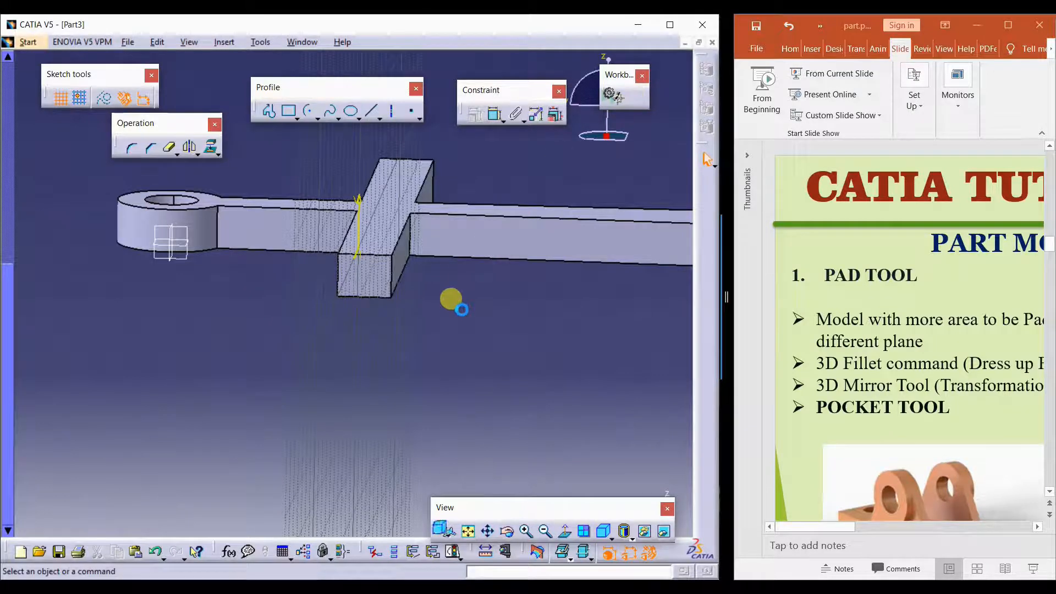
- On the anchor's front face, sketch a small circle centred across the shank between the crossbar and the curved arms, and exit the sketch
middle_click_drag(428, 325, 374, 346)
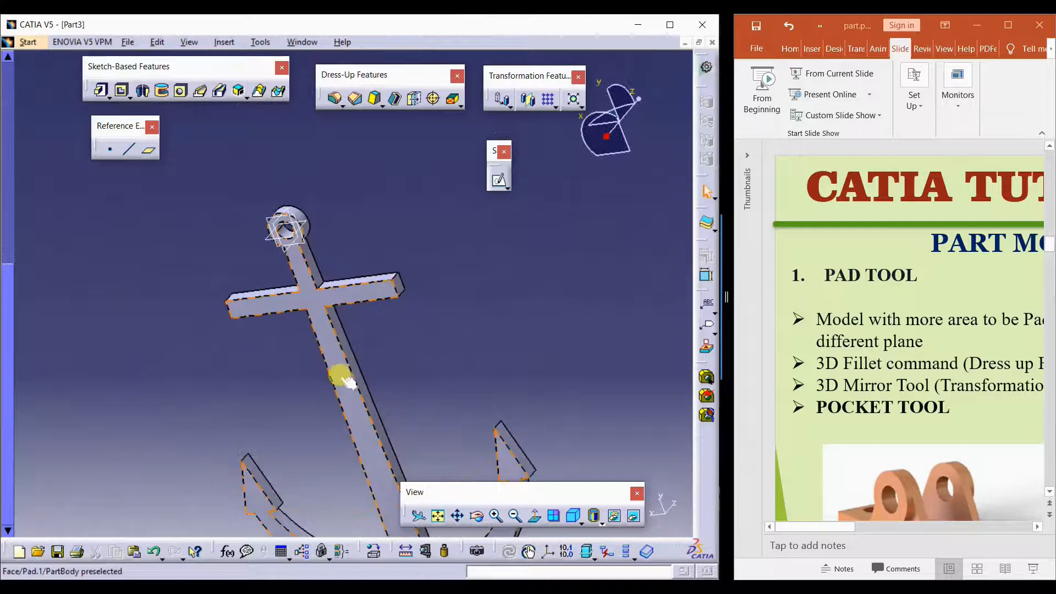
left_click(364, 418)
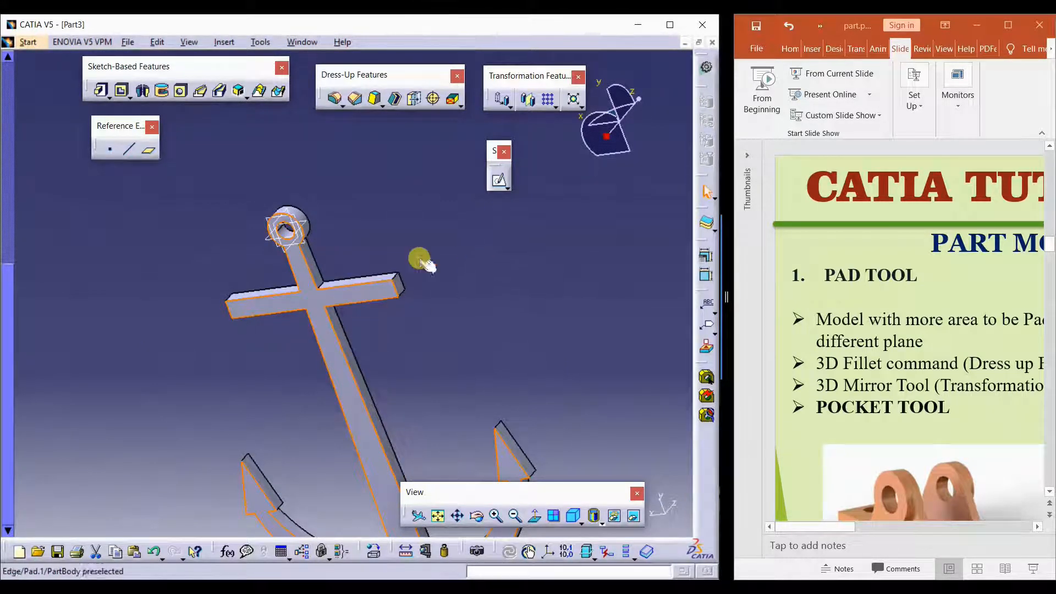
left_click(497, 179)
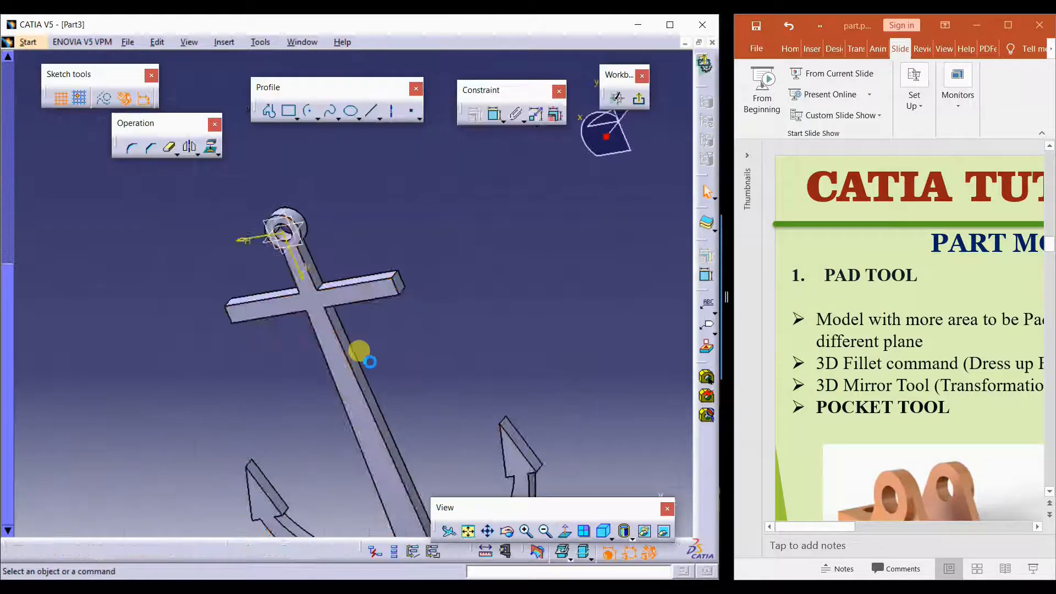
mouse_move(419, 324)
middle_mouse_down()
mouse_move(424, 295)
mouse_move(424, 366)
mouse_move(393, 318)
mouse_move(404, 275)
middle_mouse_up()
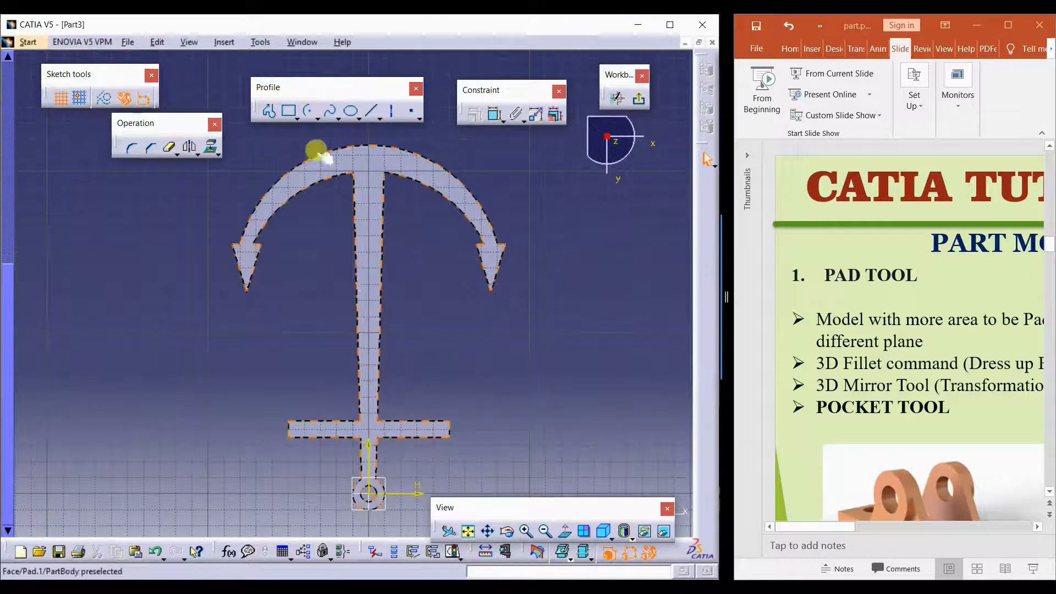
left_click(316, 121)
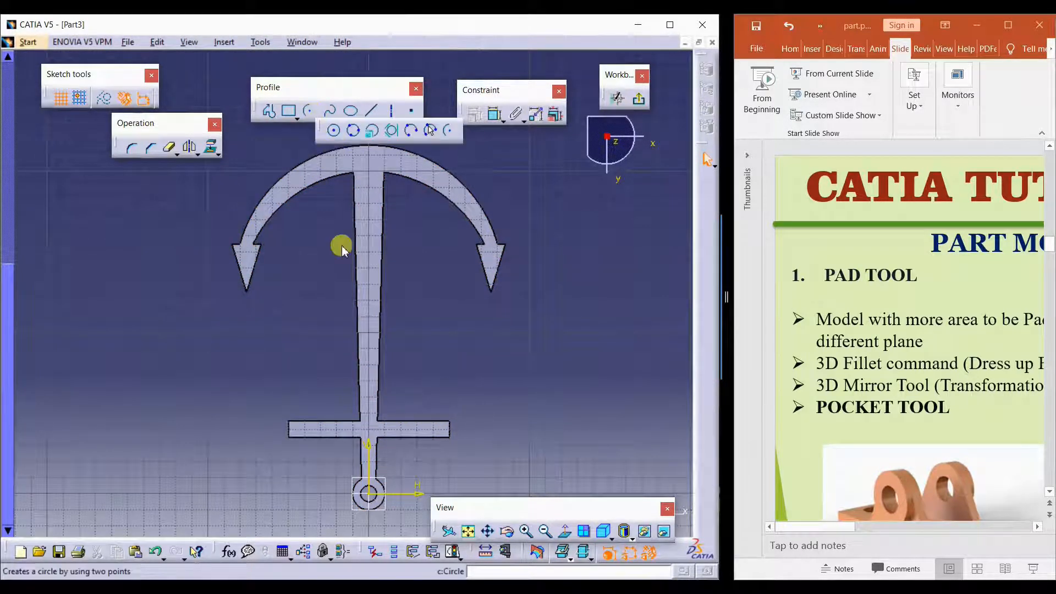
left_click(368, 293)
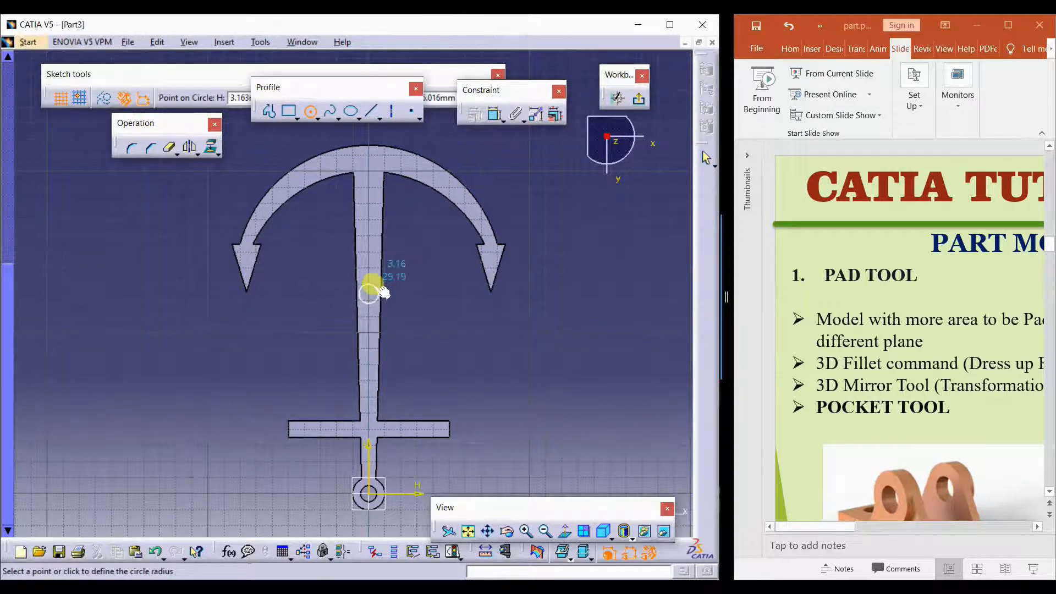
left_click(379, 292)
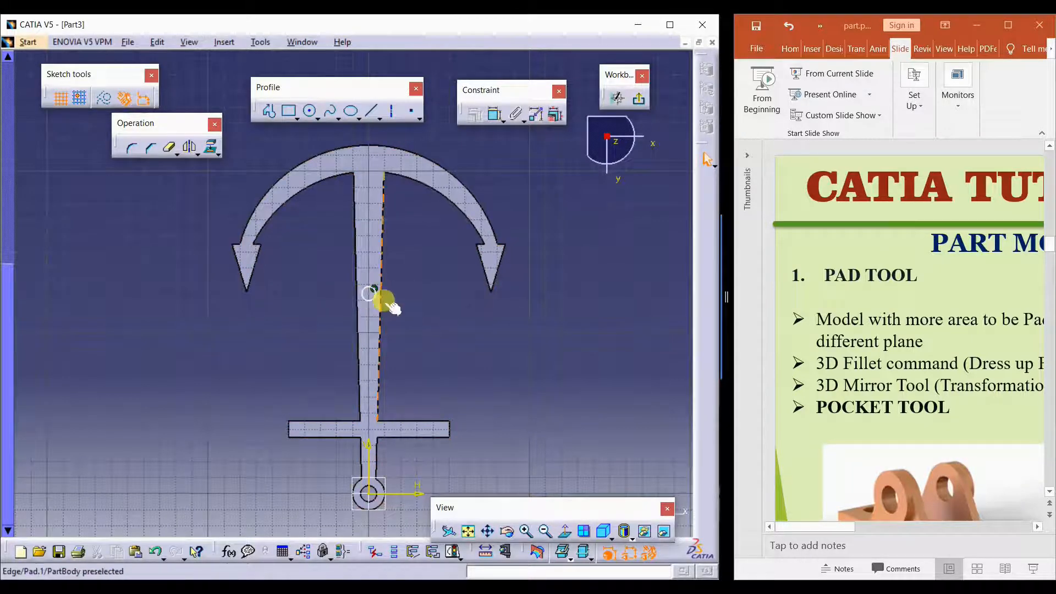
left_click(641, 103)
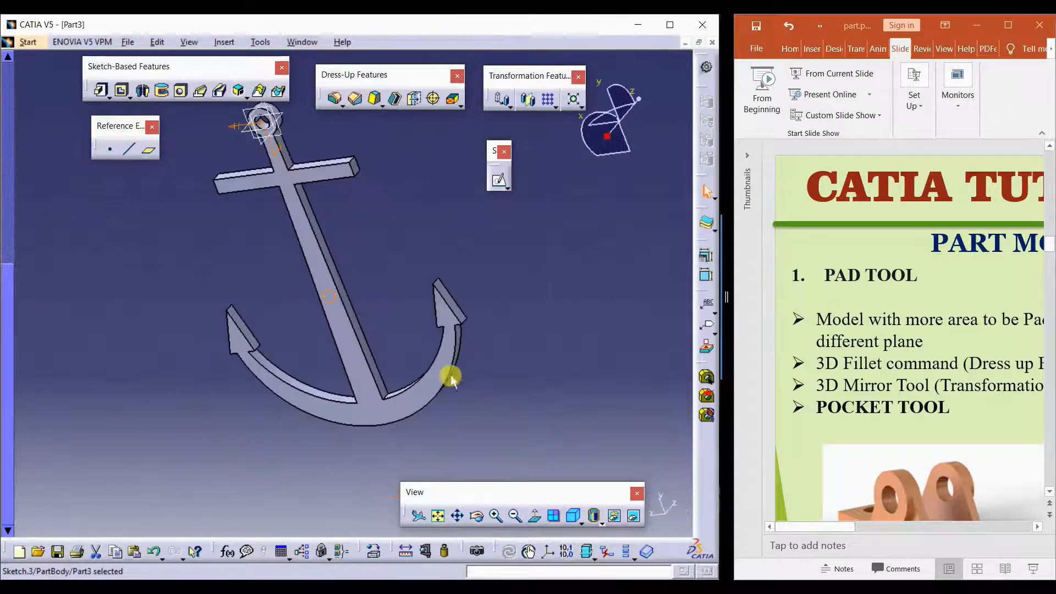
- Pad the shank's circle sketch to a length of 10 mm
middle_click_drag(385, 288, 342, 306)
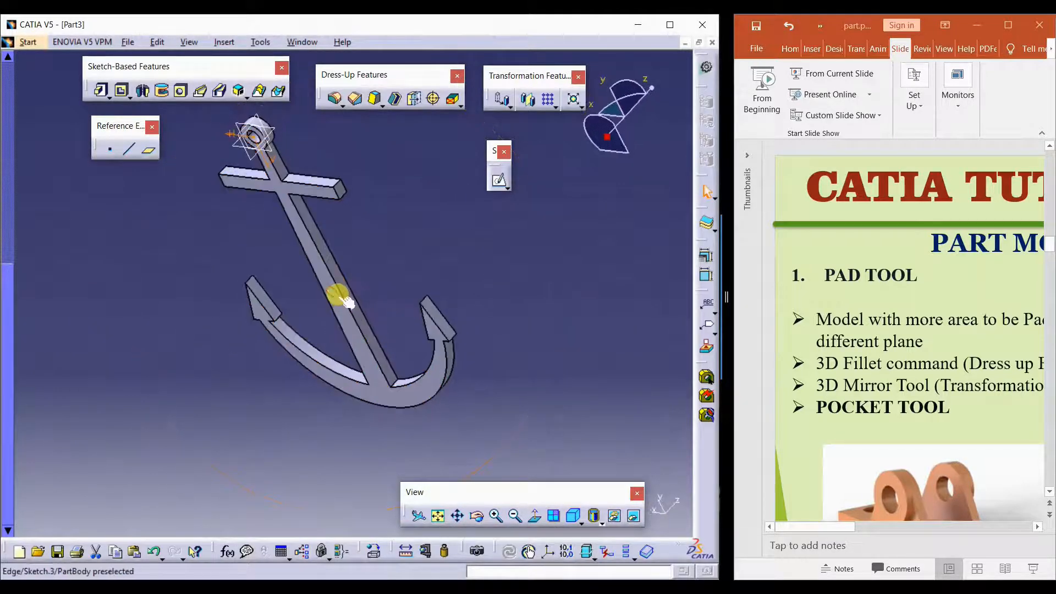
left_click(337, 297)
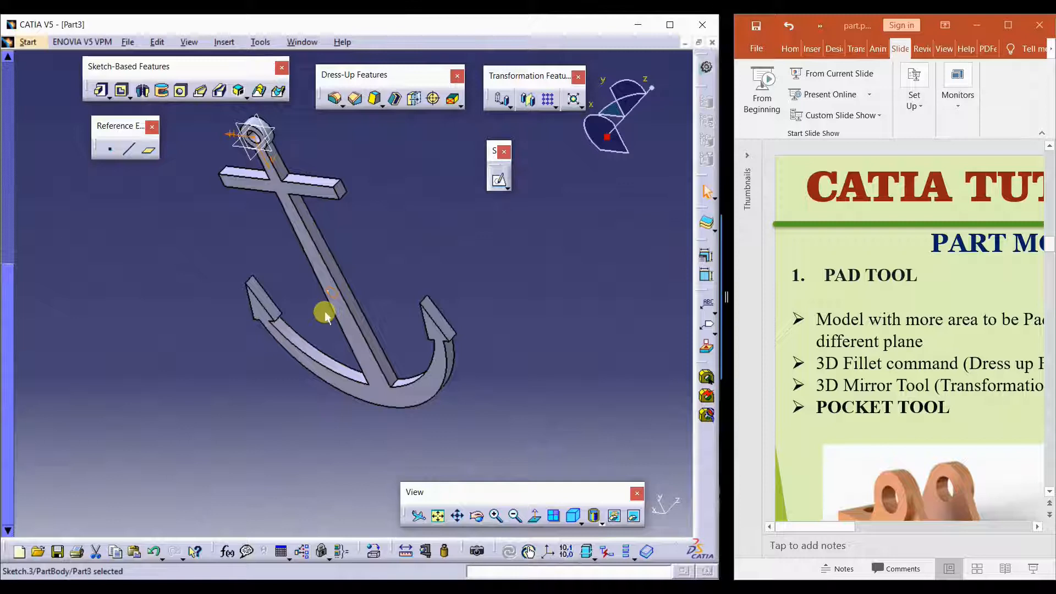
left_click(101, 91)
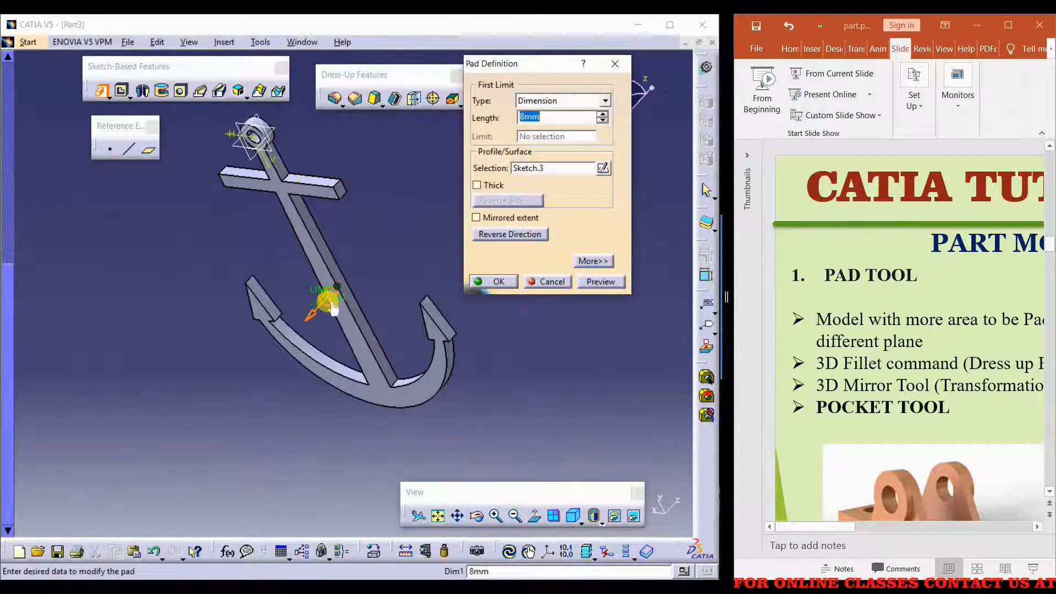
scroll(152, 282, "up", 5)
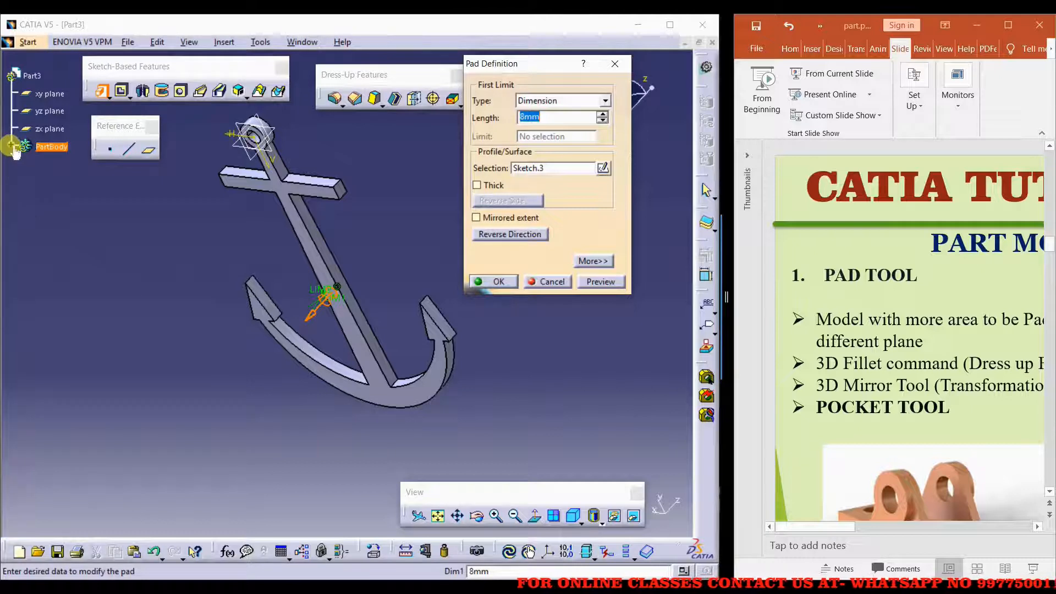
left_click(11, 146)
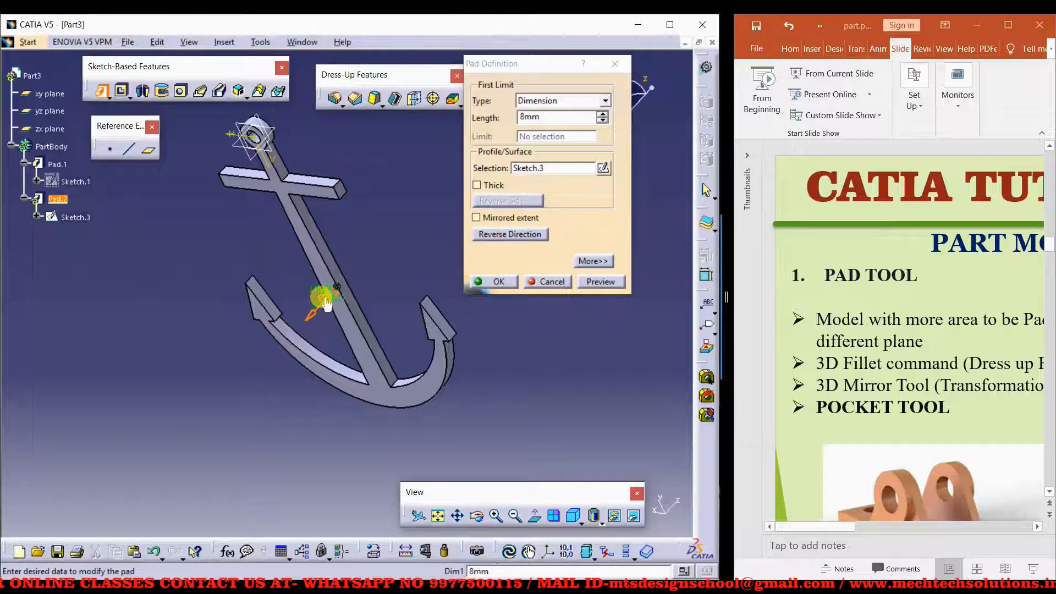
left_click_drag(552, 116, 413, 114)
type("10")
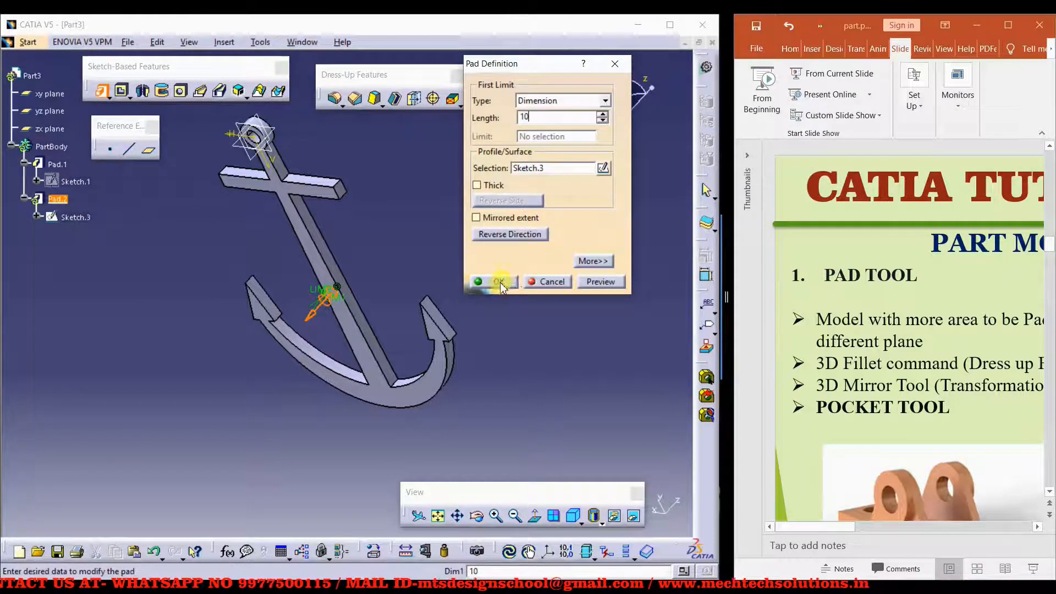
left_click(500, 285)
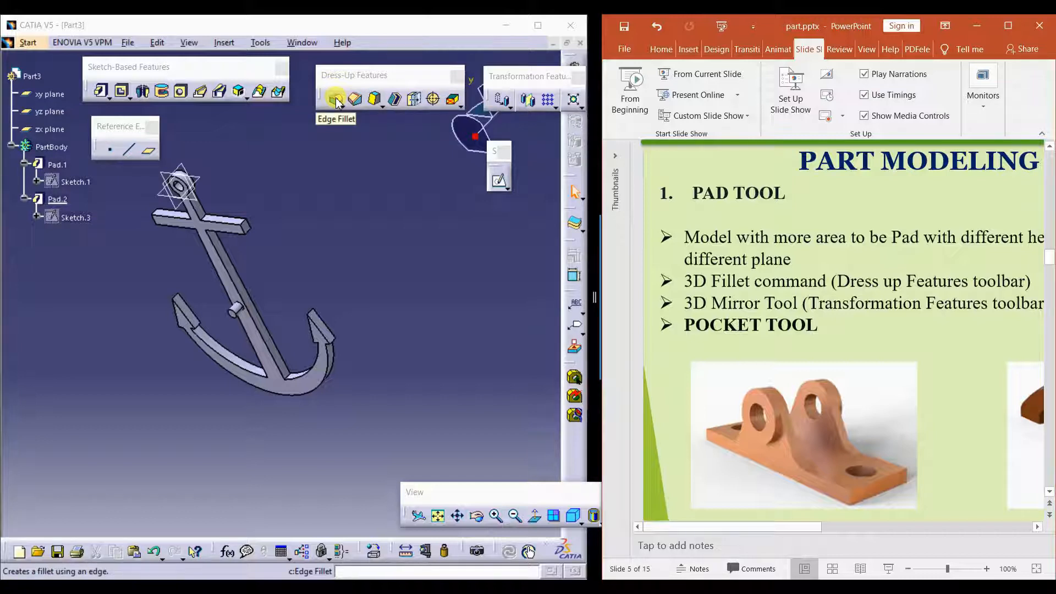
- Start an Edge Fillet, widen the modelling window and move the fillet definition dialog clear of the anchor
middle_click_drag(279, 312, 304, 183)
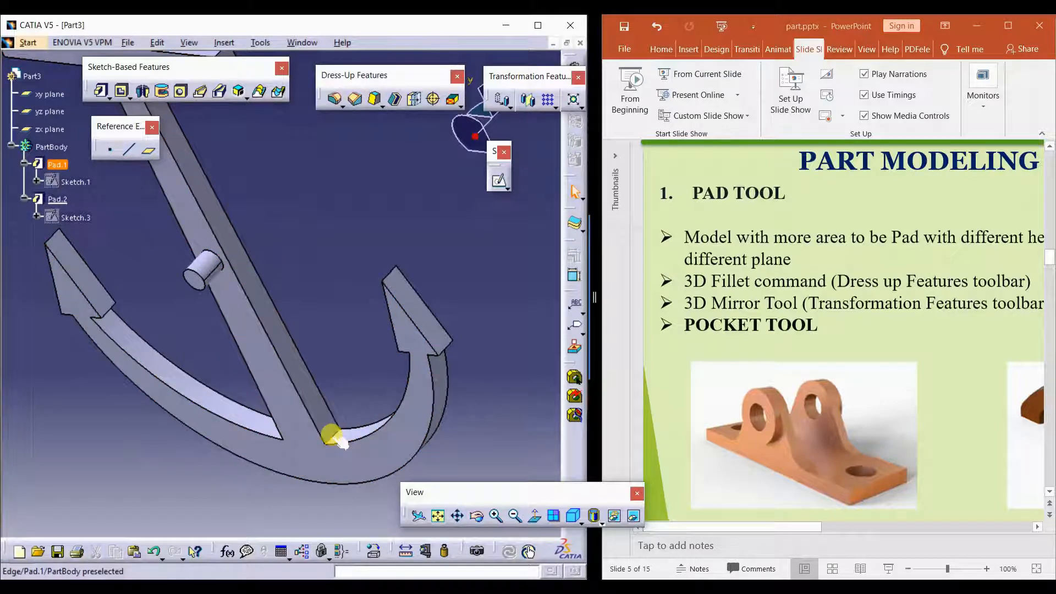
middle_click_drag(274, 501, 149, 325)
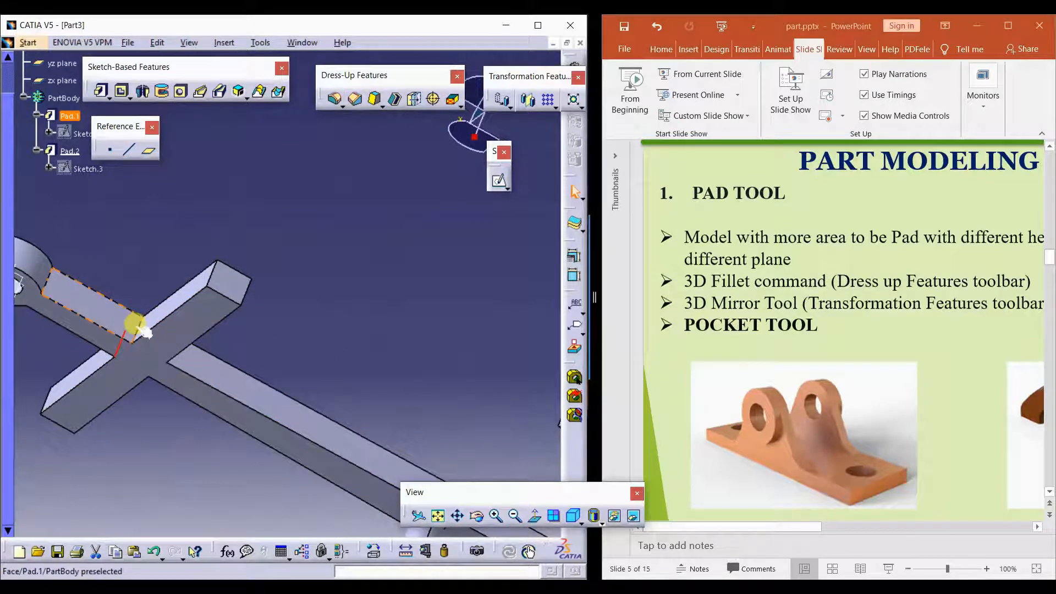
middle_click_drag(198, 375, 171, 364)
left_click(257, 201)
middle_click_drag(328, 358, 361, 171)
left_click(336, 99)
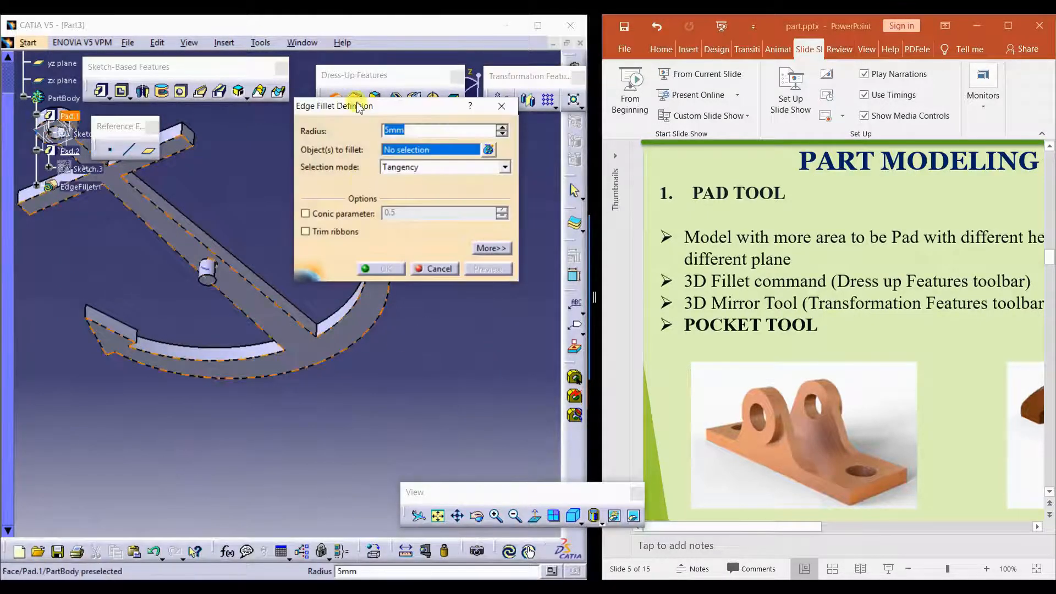
left_click_drag(373, 110, 442, 312)
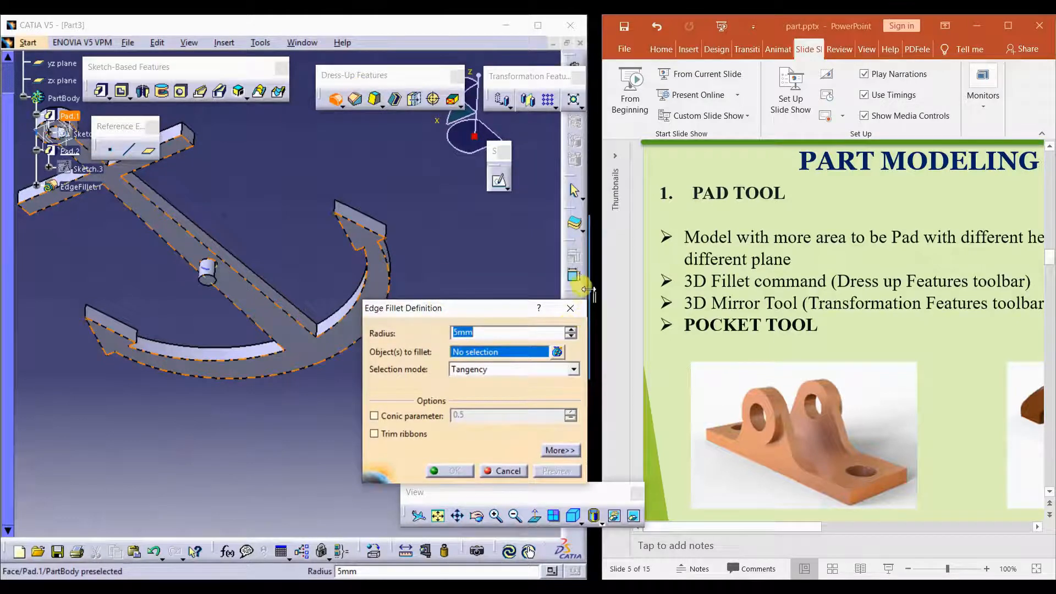
left_click_drag(593, 294, 700, 297)
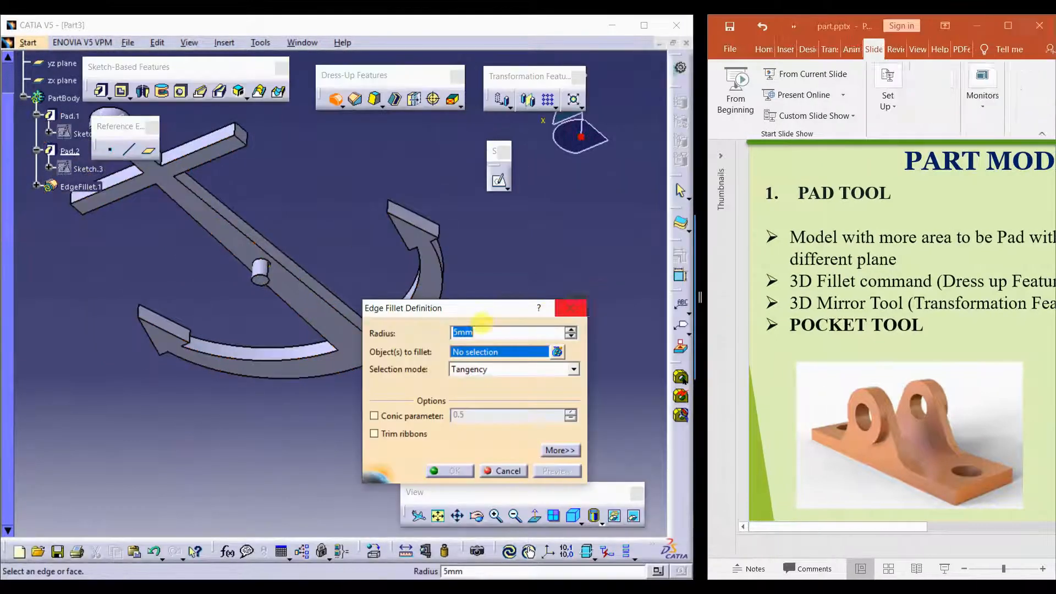
left_click_drag(450, 310, 477, 344)
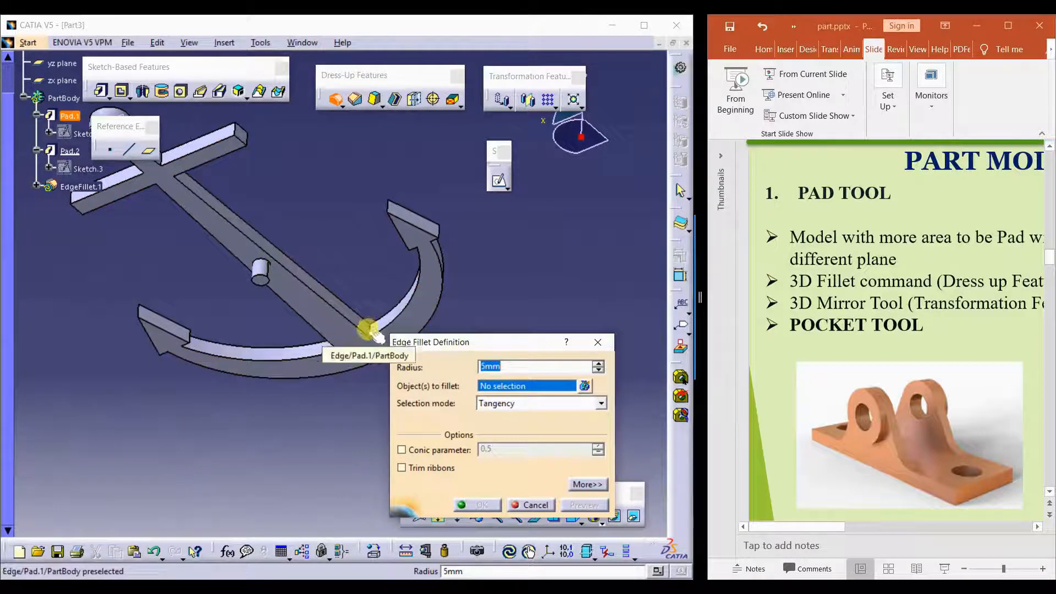
- Choose the two inner corner edges where the shank meets the curved arms as fillet edges
left_click(314, 356)
middle_click_drag(279, 363, 347, 212)
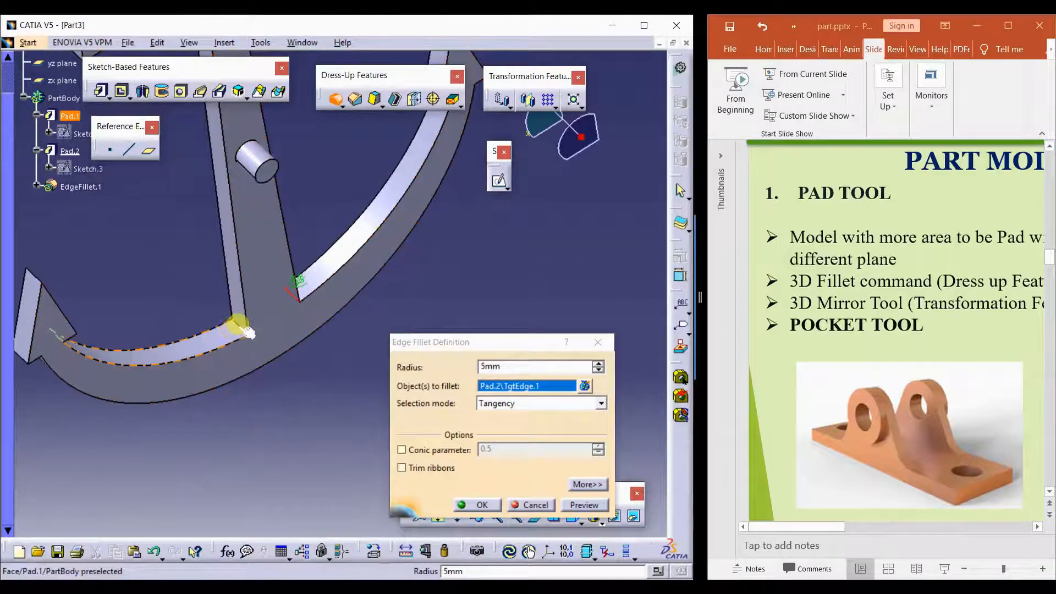
left_click(249, 331)
- Add the two ring-side corner edges between the crossbar and the shank to the fillet selection
middle_click_drag(165, 315, 262, 189)
middle_click_drag(160, 286, 202, 563)
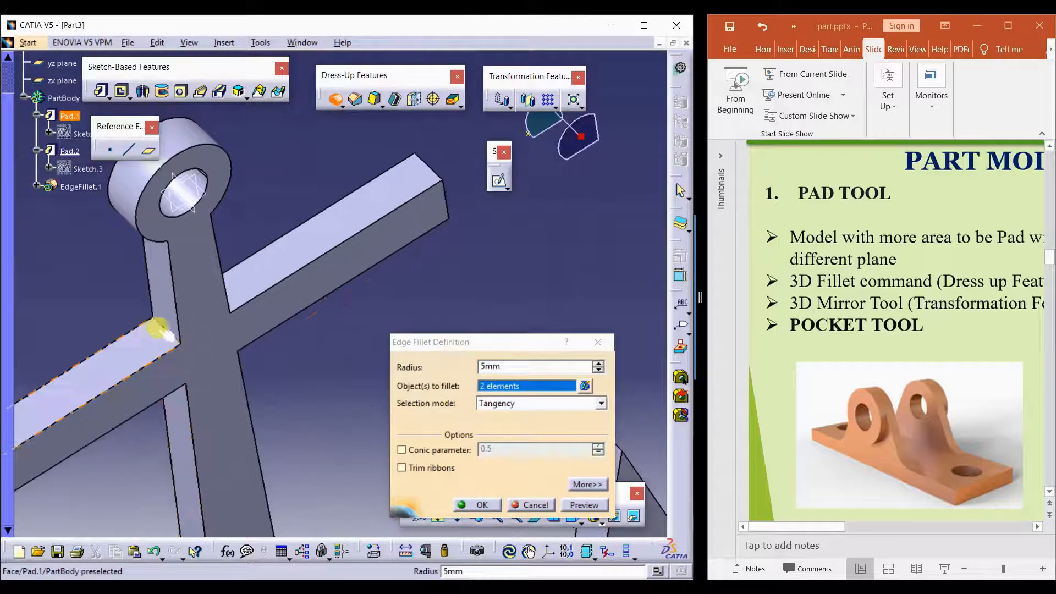
left_click(178, 336)
middle_click_drag(259, 319, 353, 329)
left_click(160, 345)
middle_click_drag(137, 432, 88, 366)
middle_click_drag(177, 374, 191, 399)
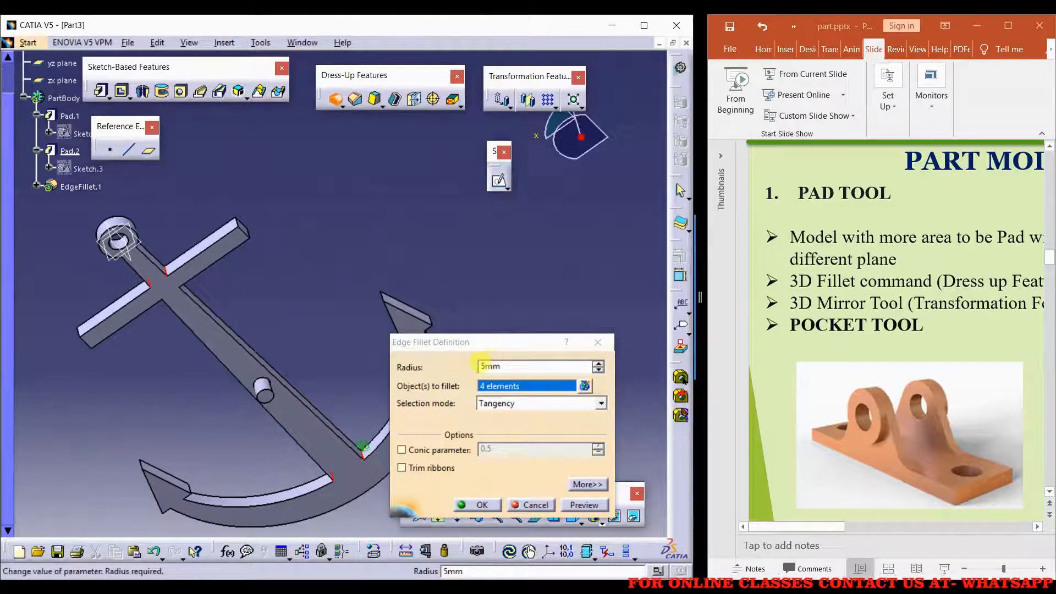
- Set the fillet radius to 6 mm and apply it to the four selected corner edges
double_click(496, 366)
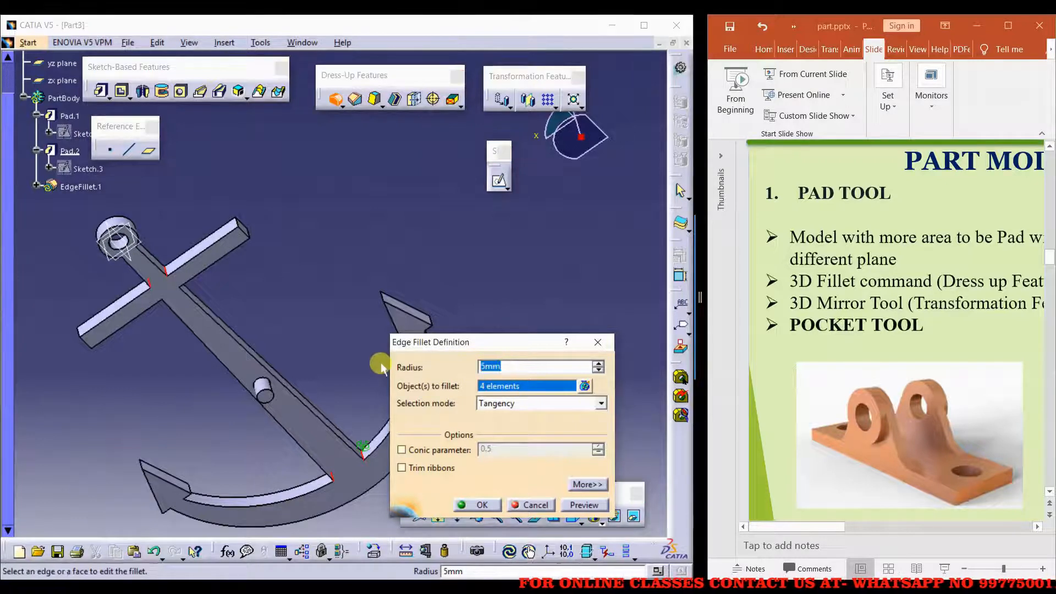
type("6")
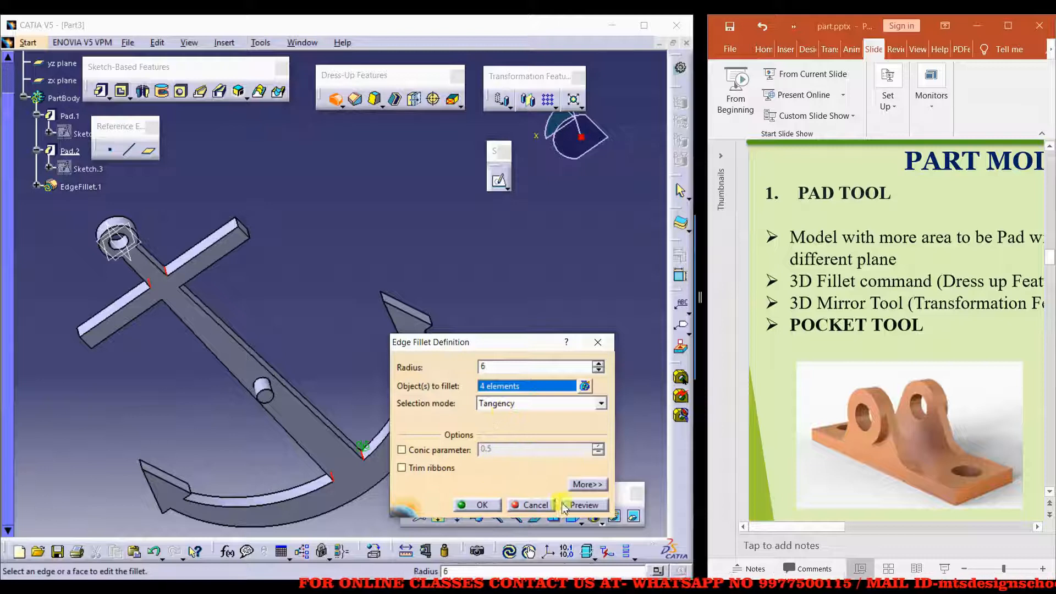
left_click(486, 505)
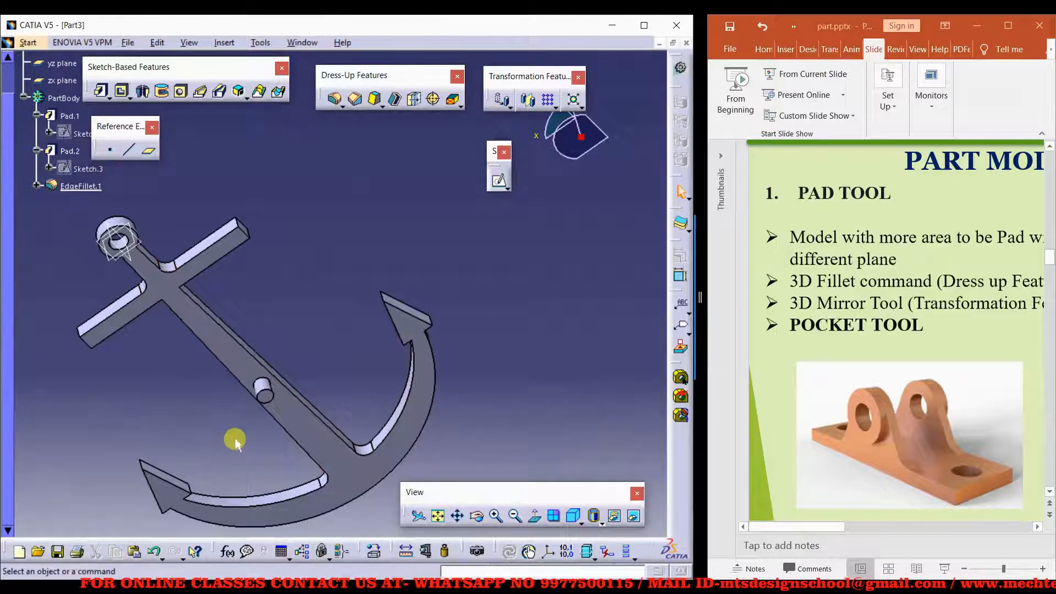
- Add a 6 mm edge fillet to the two remaining corner edges between the crossbar and the long part of the shank
middle_click_drag(172, 419, 129, 401)
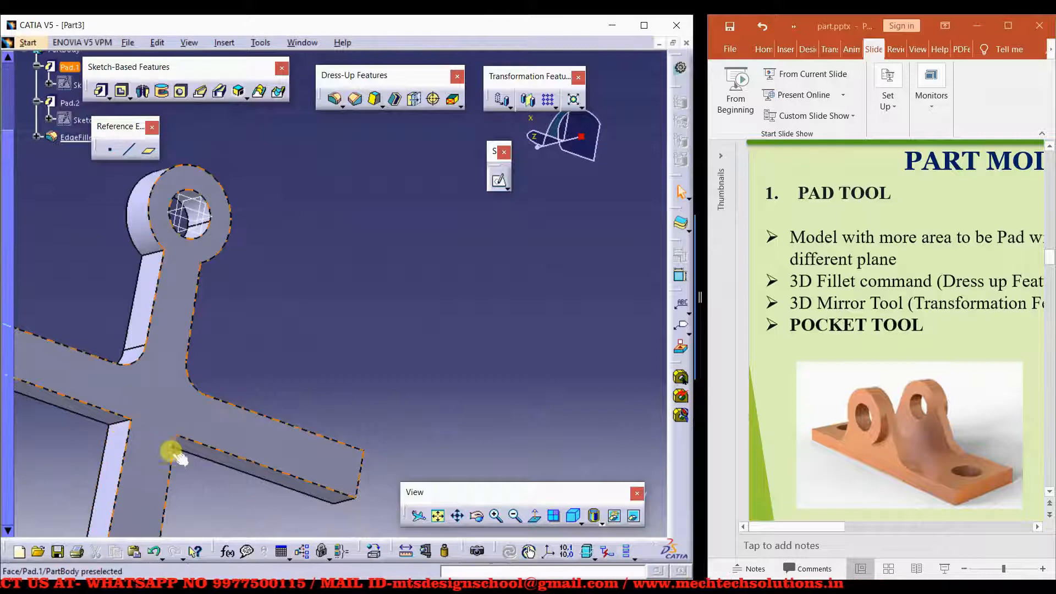
middle_click_drag(238, 361, 305, 403)
left_click(333, 99)
middle_click_drag(222, 353, 235, 301)
left_click(251, 363)
middle_click_drag(249, 370, 209, 256)
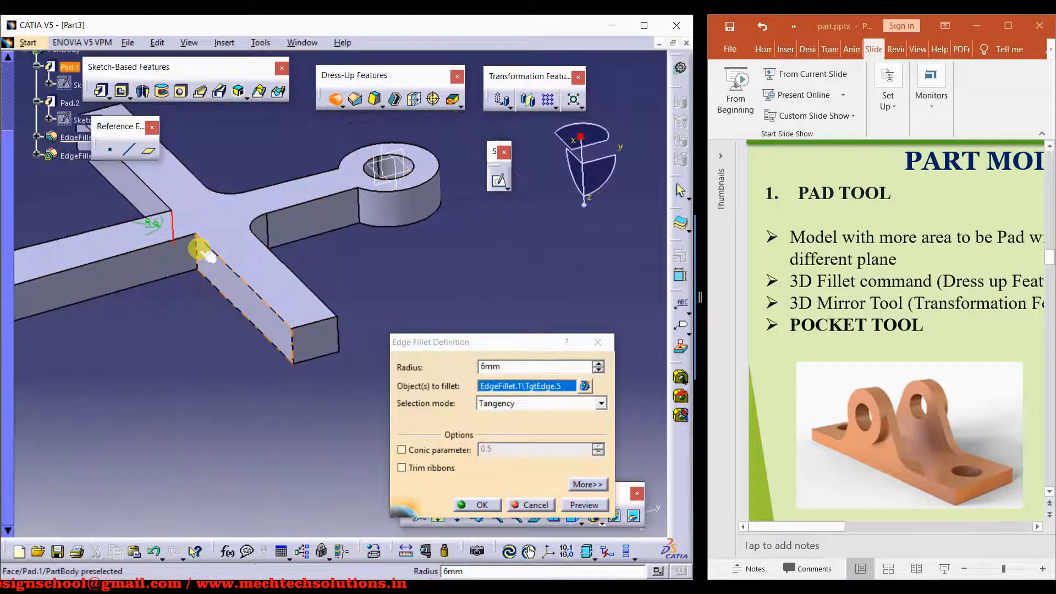
left_click(197, 254)
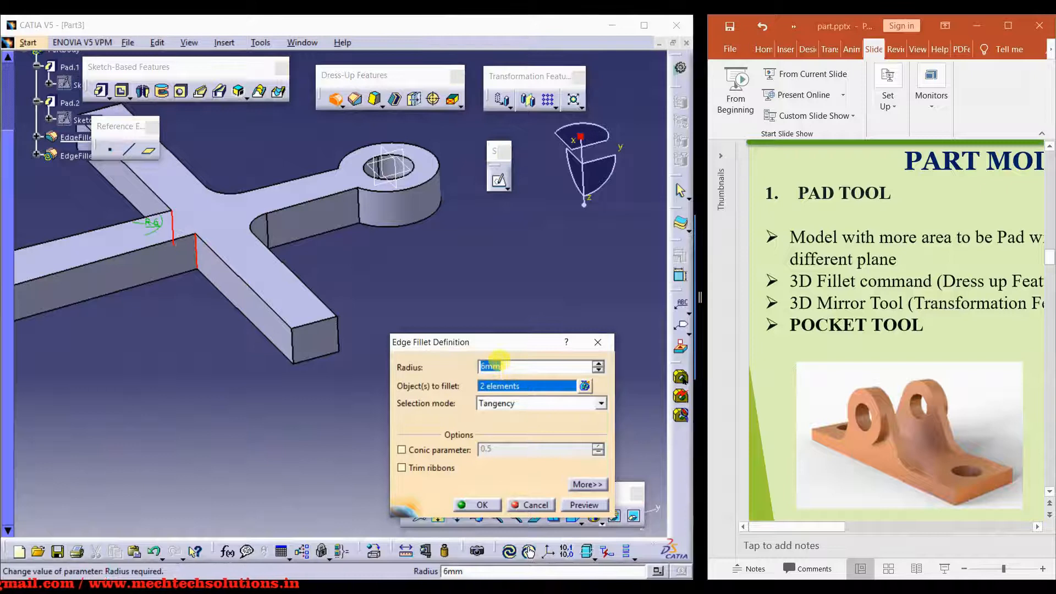
key("Return")
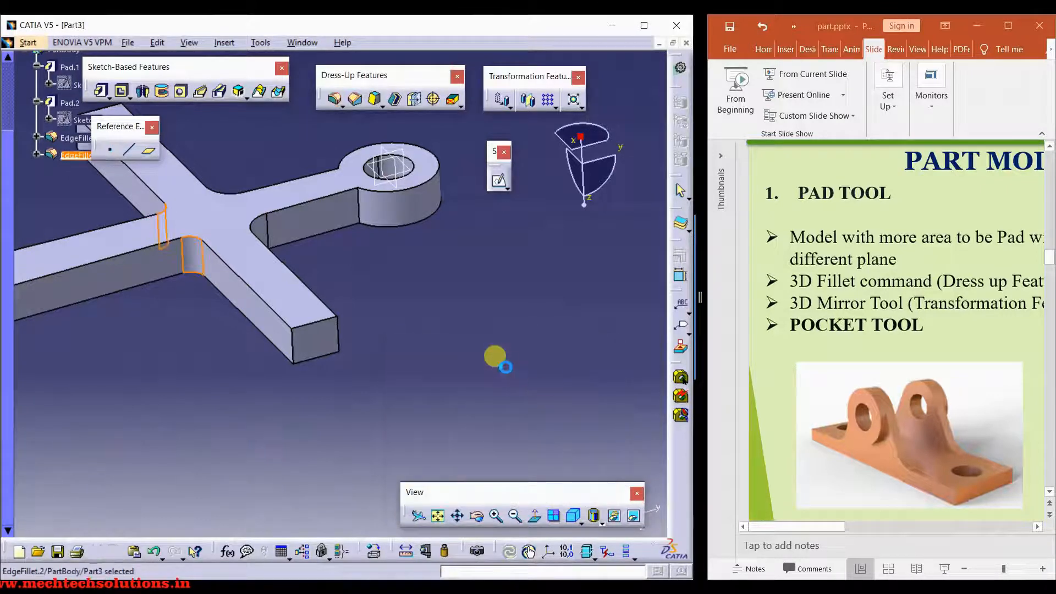
- Examine the filleted anchor from several sides and look at the profile sketch behind its first pad
middle_click_drag(398, 281, 196, 358)
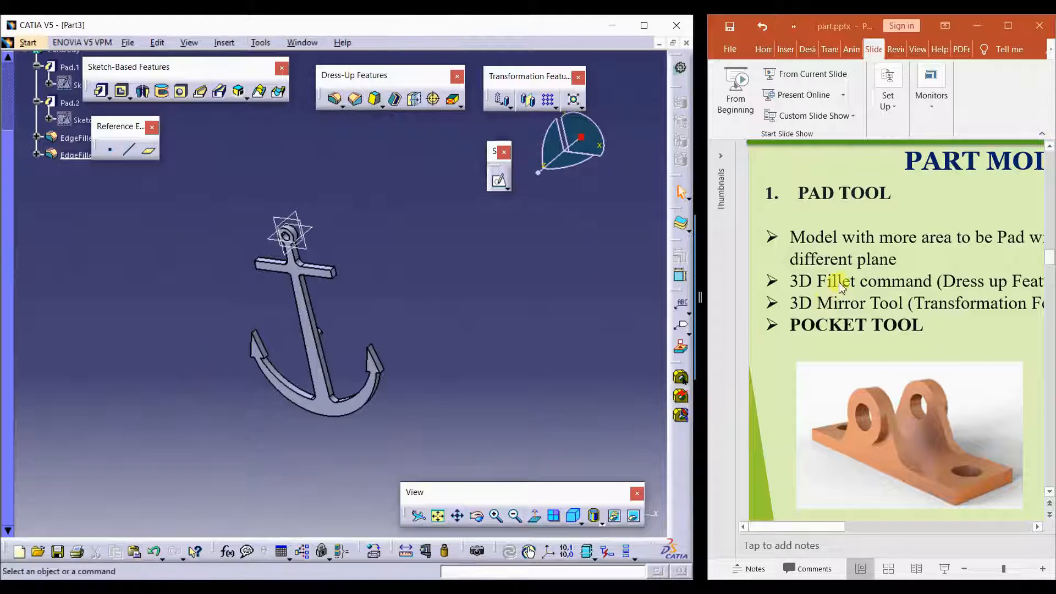
middle_click_drag(365, 295, 292, 252)
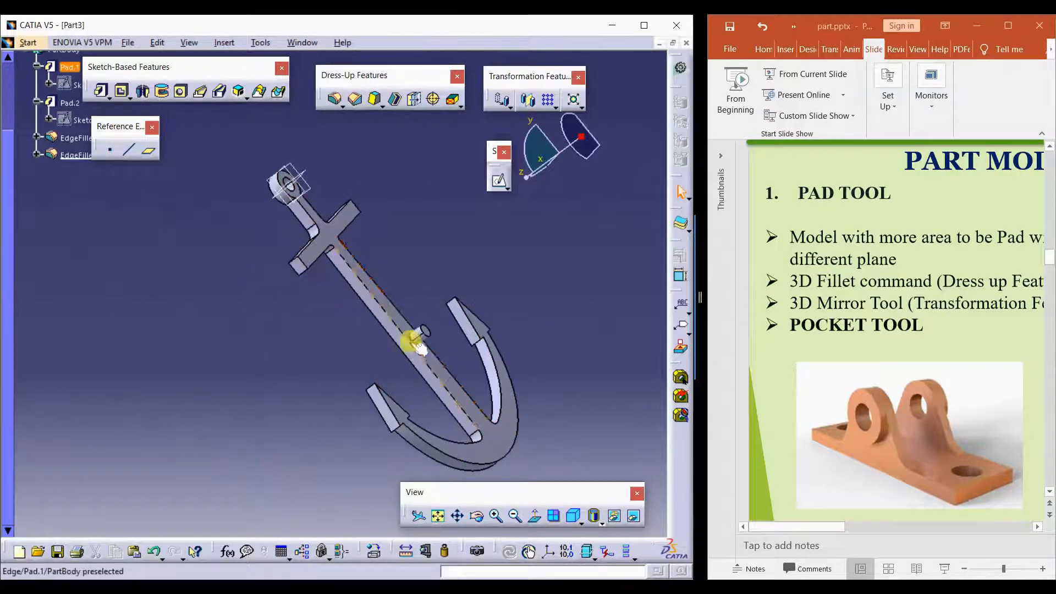
middle_click_drag(448, 325, 363, 307)
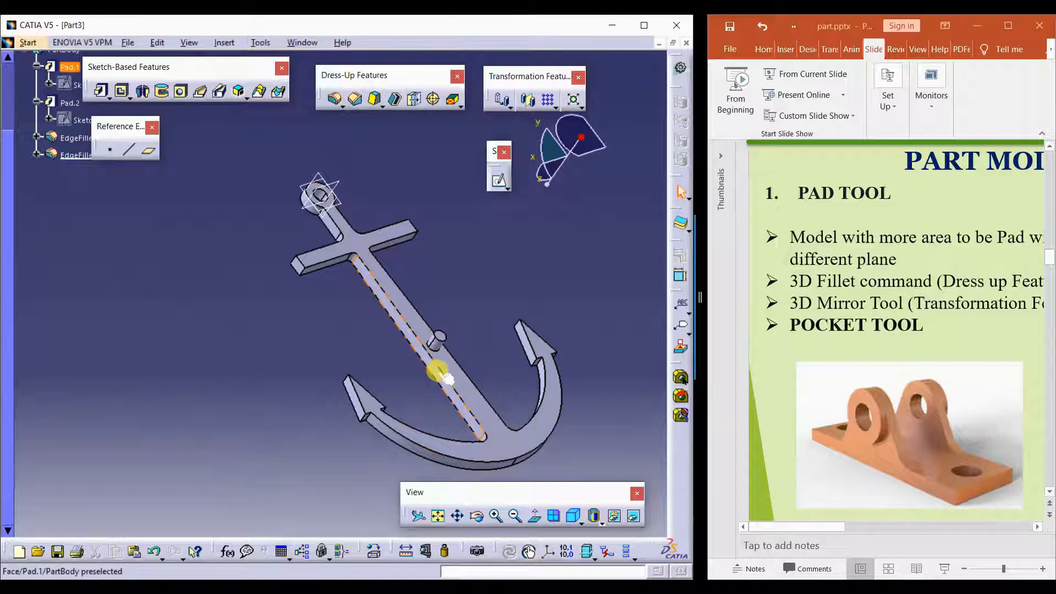
middle_click_drag(404, 317, 411, 257, "ctrl")
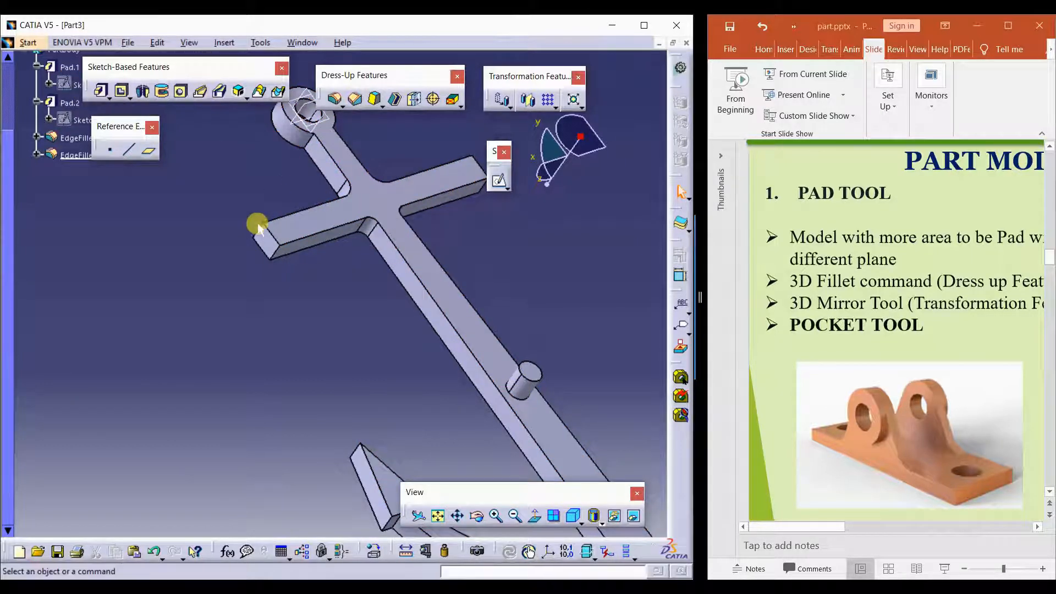
scroll(117, 288, "up", 2)
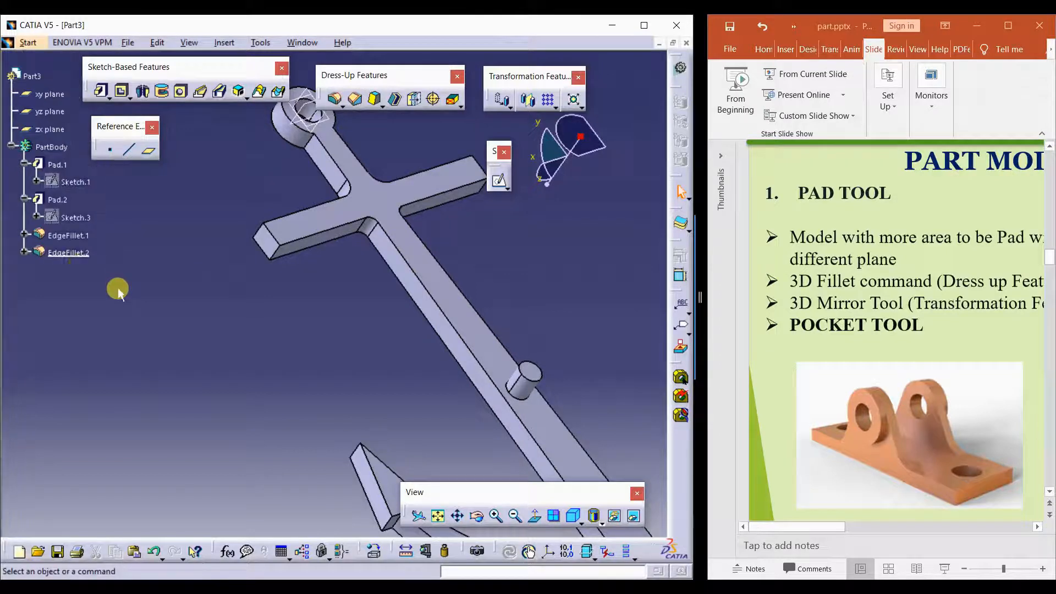
double_click(79, 184)
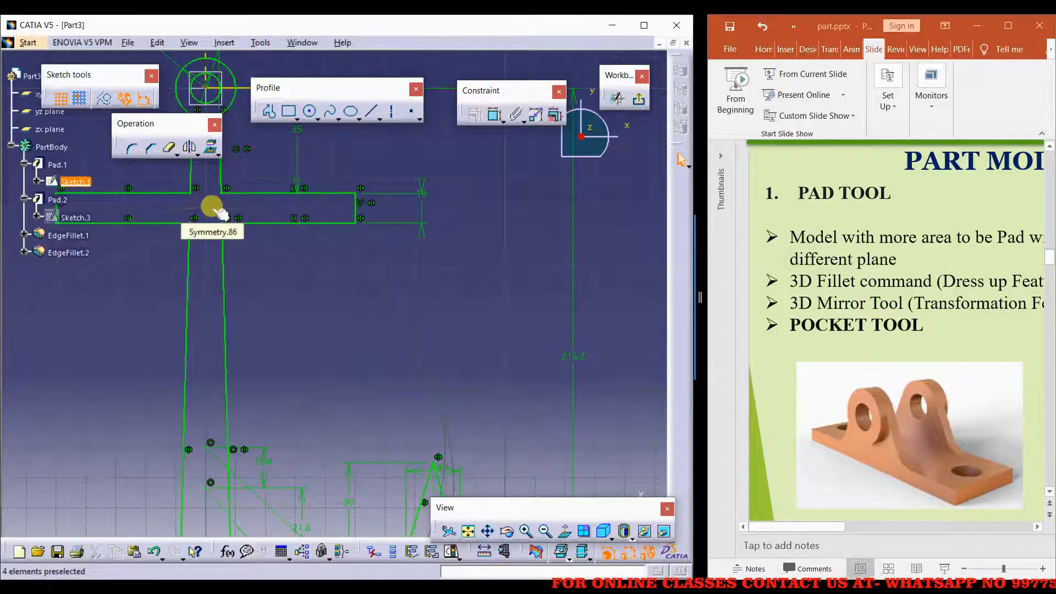
left_click(640, 104)
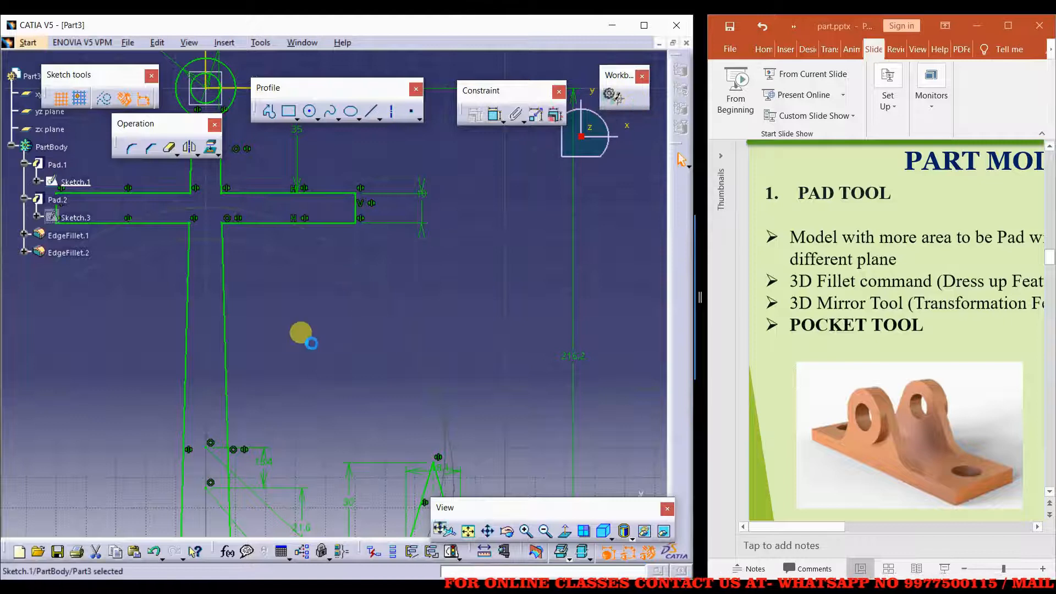
middle_click_drag(259, 372, 286, 432)
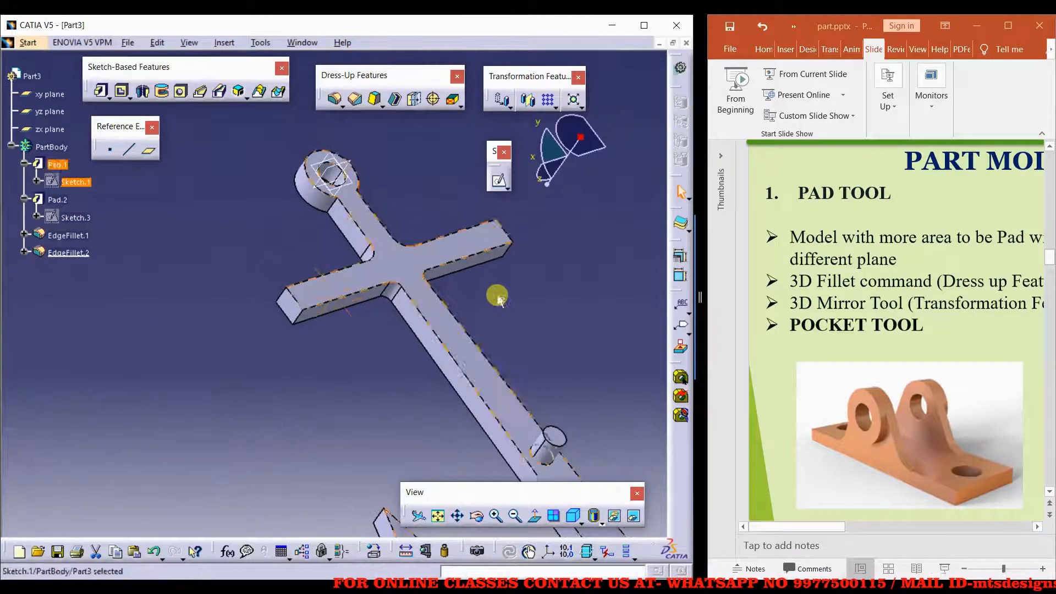
- Sketch a small circle at the crossing of the shank and crossbar on the face carrying the round boss, and exit the sketch
middle_click_drag(497, 295, 370, 265)
mouse_move(359, 325)
middle_mouse_down()
mouse_move(193, 336)
mouse_move(231, 323)
middle_mouse_up()
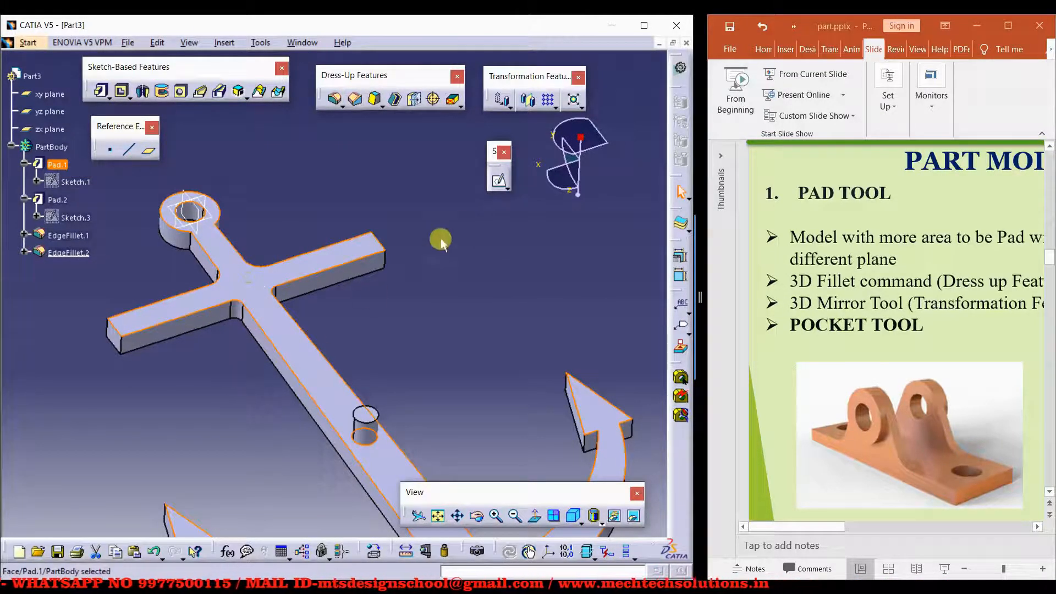
left_click(499, 183)
left_click(271, 370)
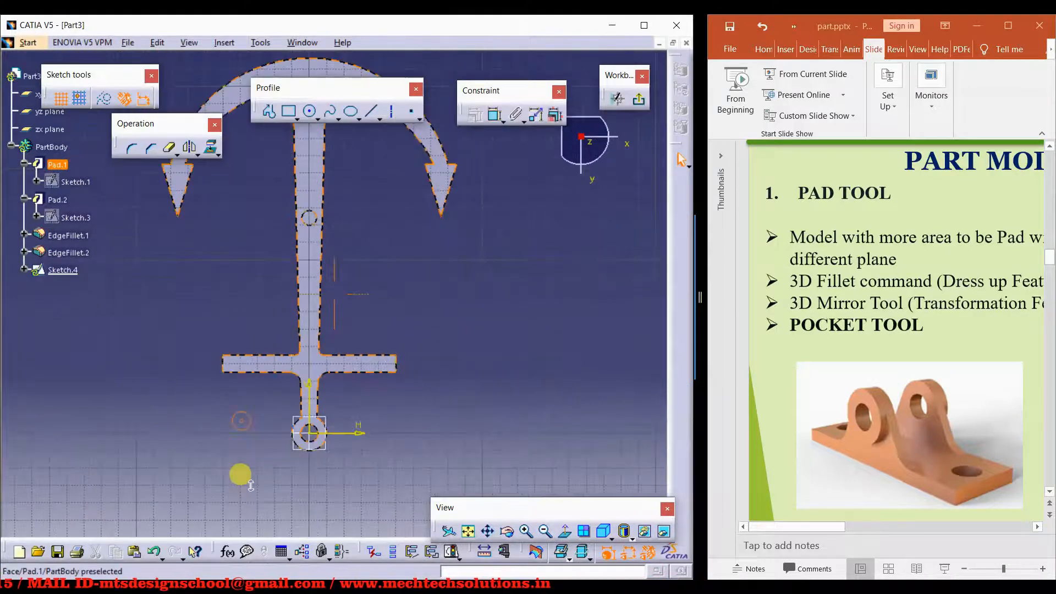
left_click(311, 113)
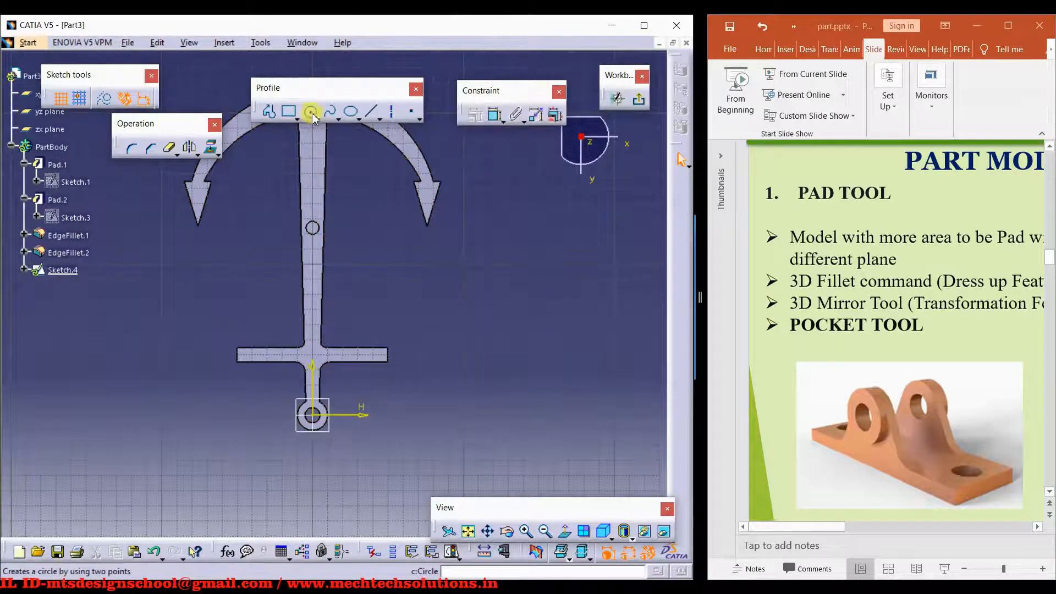
left_click(316, 356)
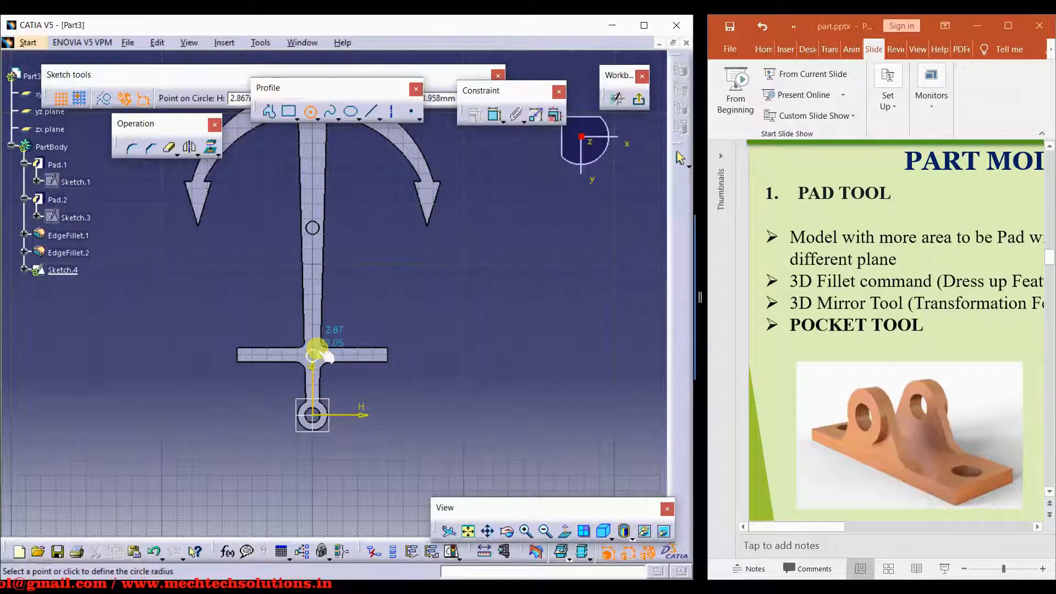
left_click(319, 351)
left_click(383, 297)
middle_click_drag(299, 376, 319, 347)
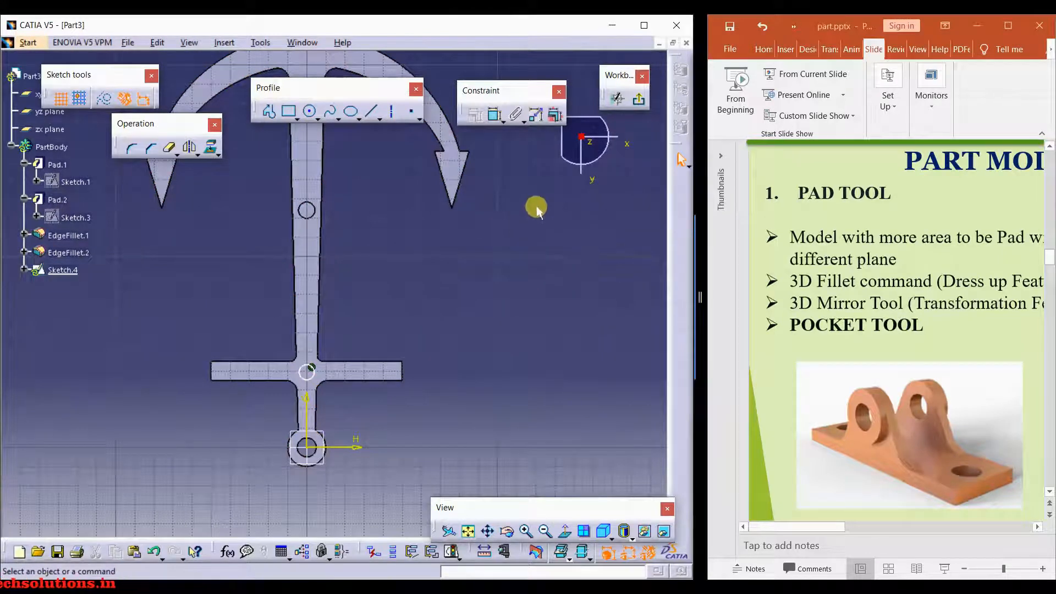
left_click(639, 101)
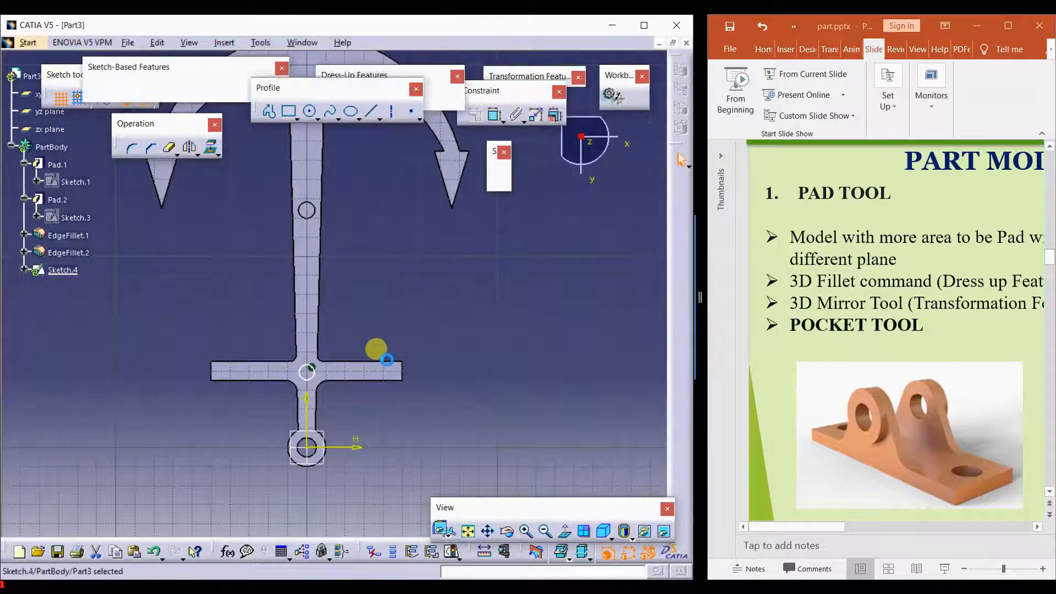
- Cut the crossing's circle sketch into the anchor as a pocket with a depth of 4 mm
mouse_move(325, 377)
middle_mouse_down()
mouse_move(330, 408)
mouse_move(222, 326)
middle_mouse_up()
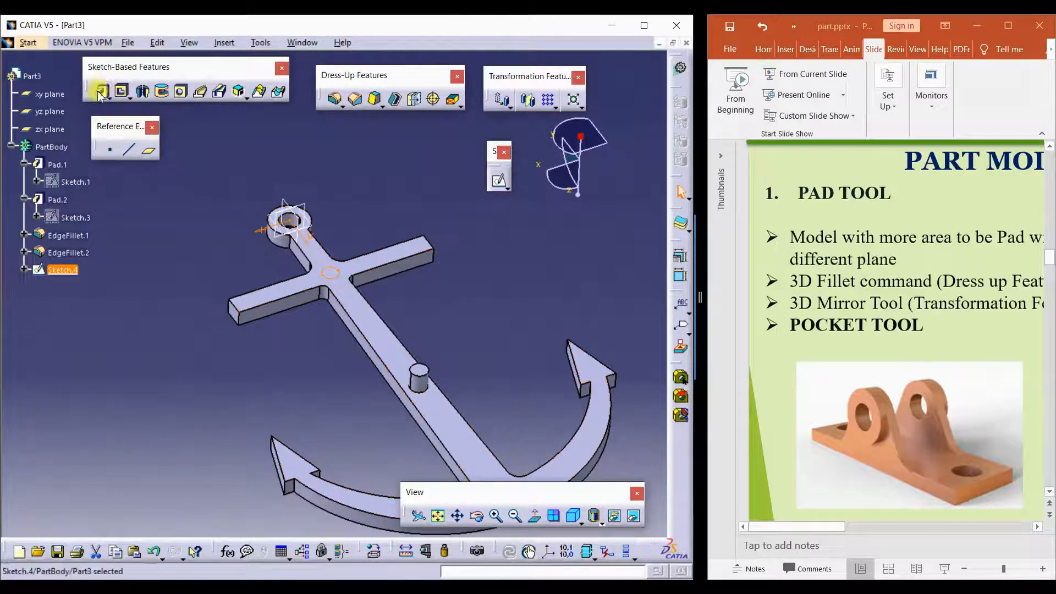
left_click(122, 93)
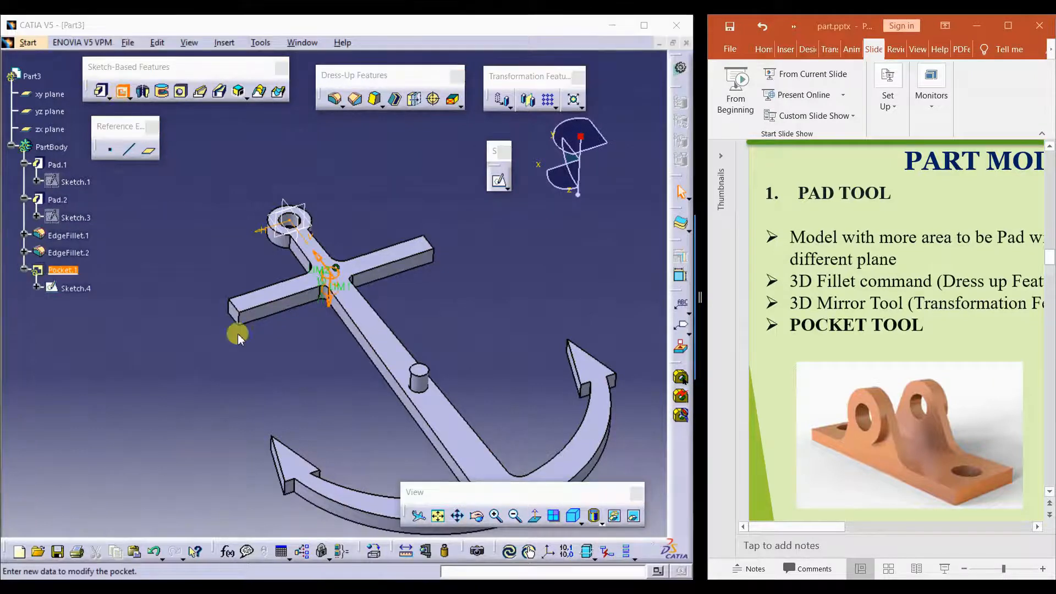
mouse_move(293, 379)
middle_mouse_down()
mouse_move(304, 431)
mouse_move(333, 383)
middle_mouse_up()
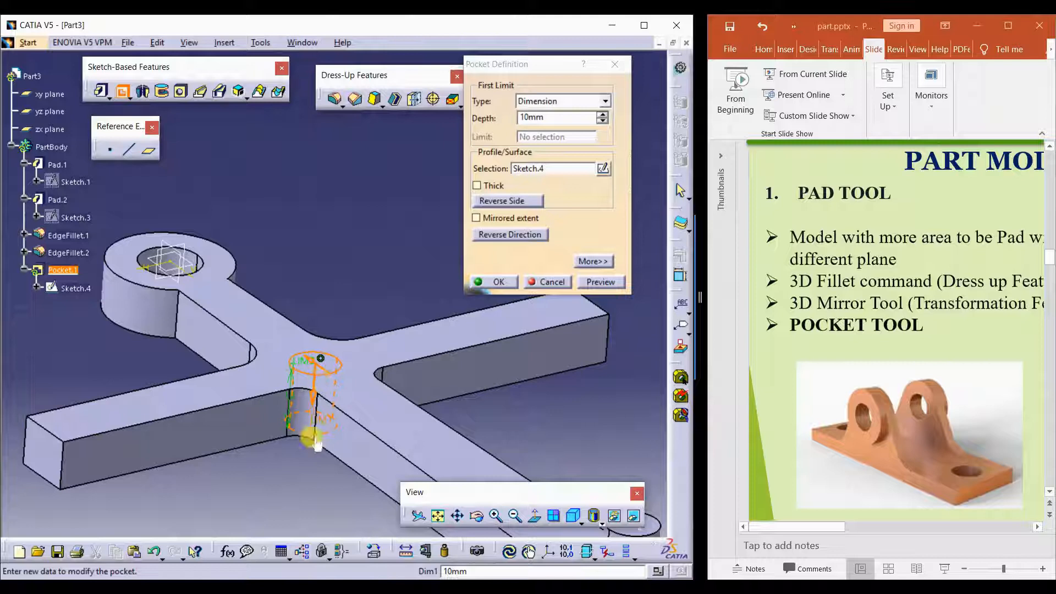
double_click(533, 116)
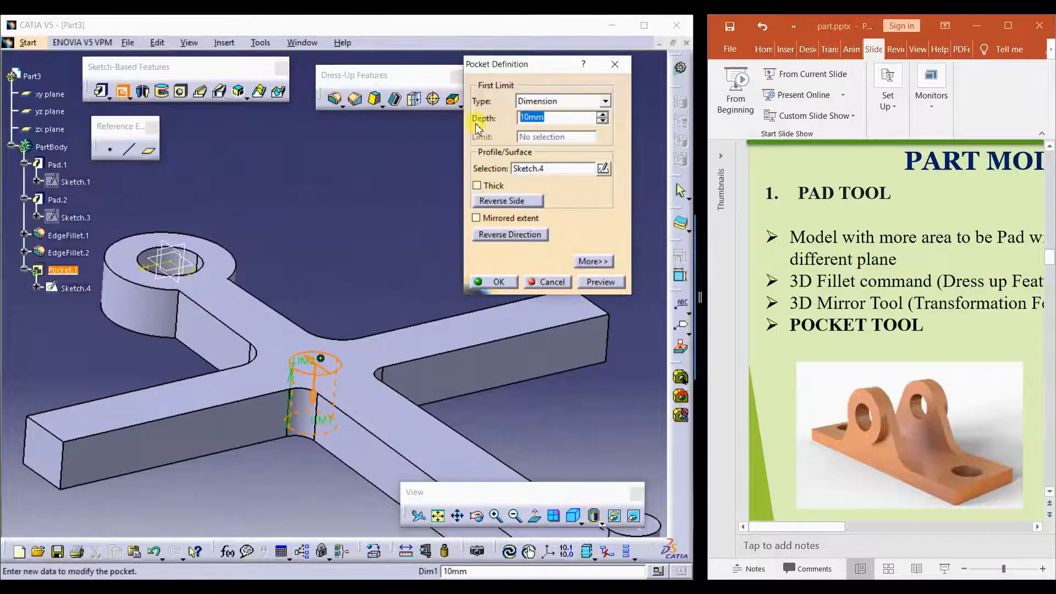
type("4")
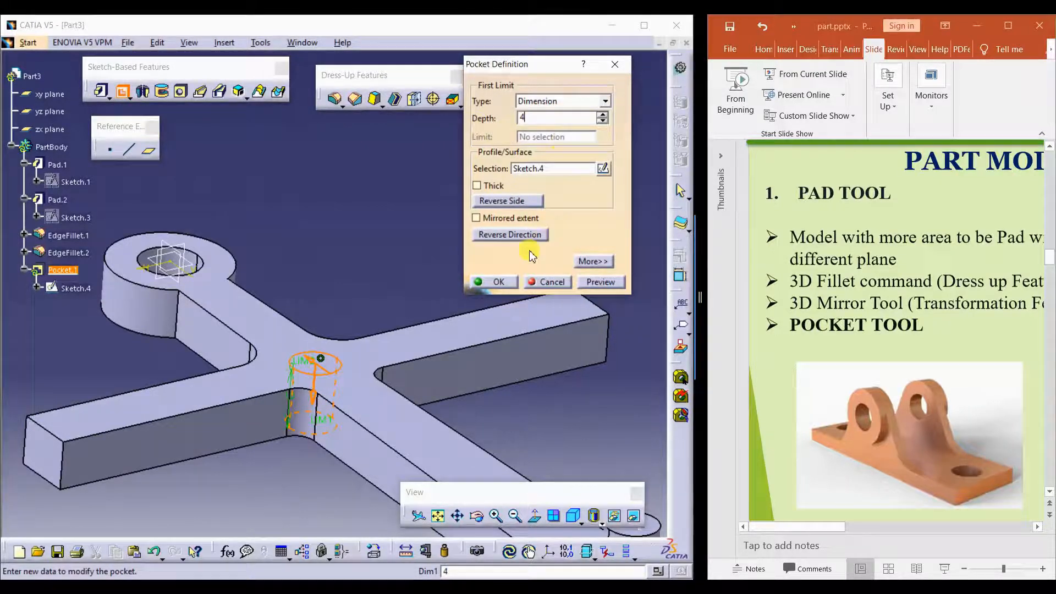
left_click(499, 282)
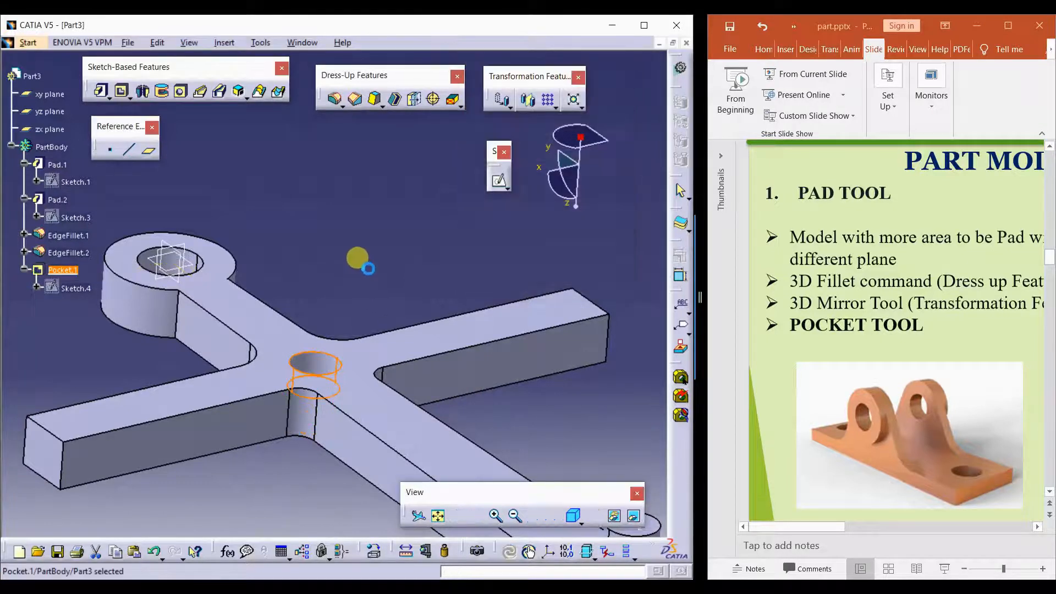
- Check the circular pocket's definition and view the whole anchor
middle_click_drag(360, 258, 346, 381)
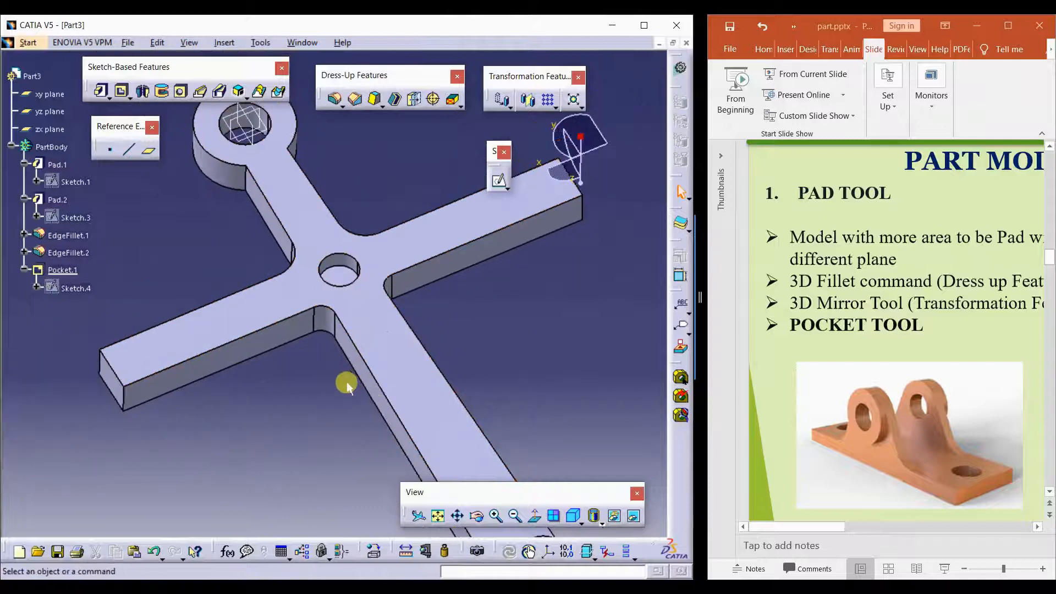
double_click(346, 266)
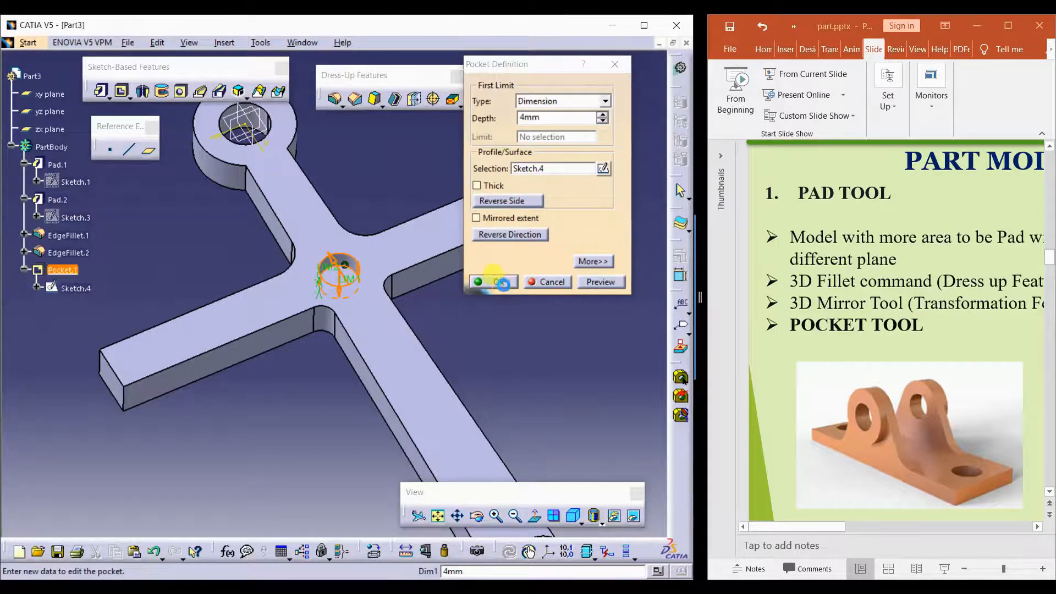
left_click(501, 282)
middle_click_drag(472, 321, 435, 316)
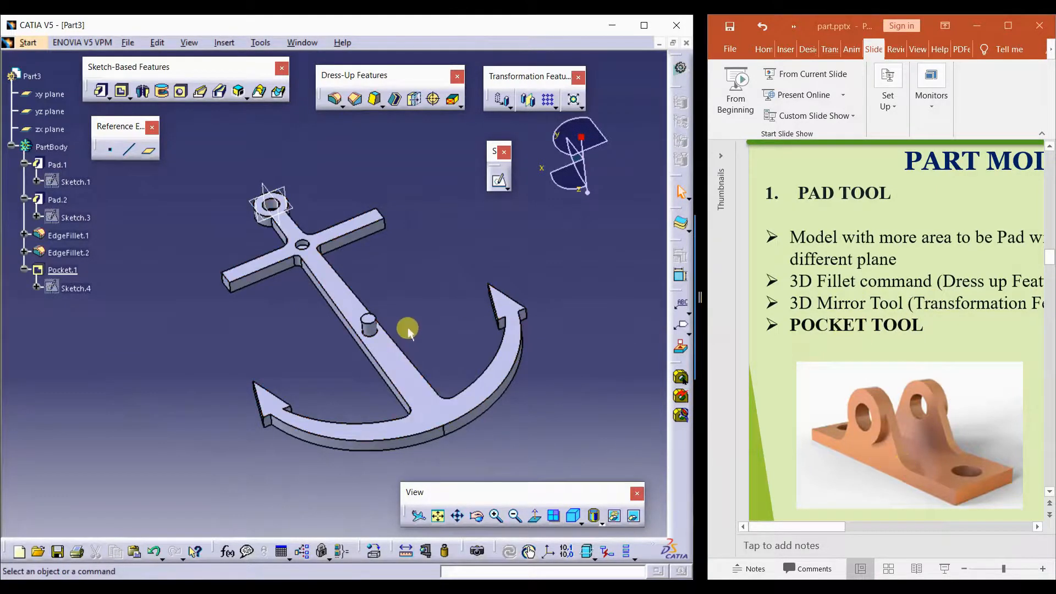
middle_click_drag(399, 320, 407, 297, "ctrl")
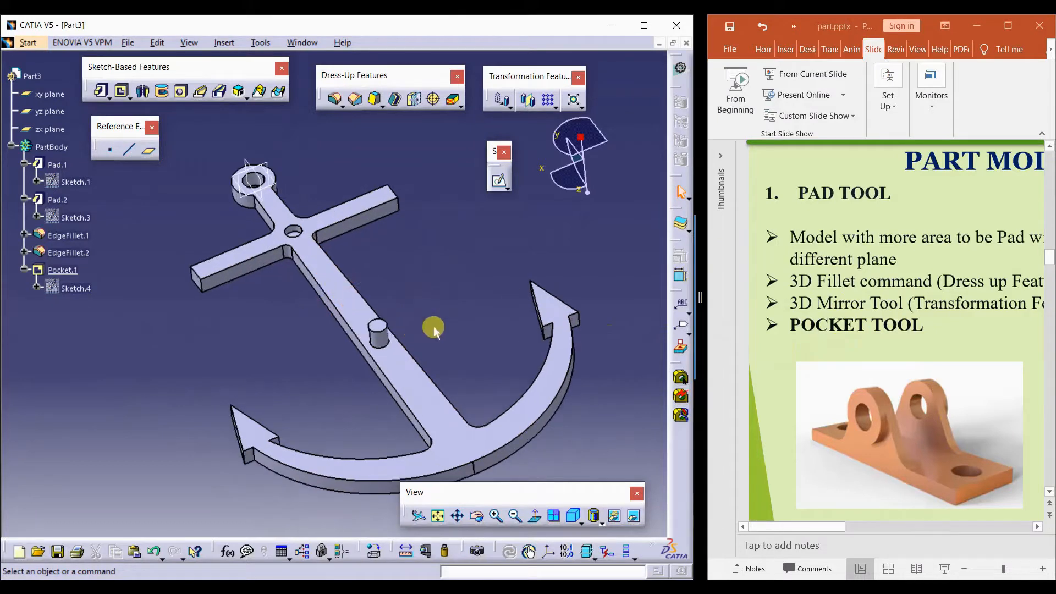